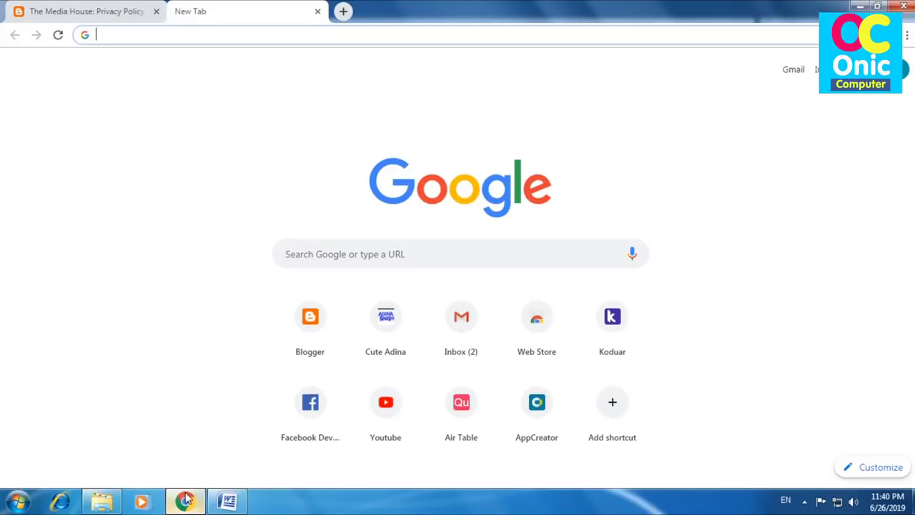
Search the web for "google play console account" and open the Google Play Console result
{"action": "left_click", "coordinate": [120, 5]}
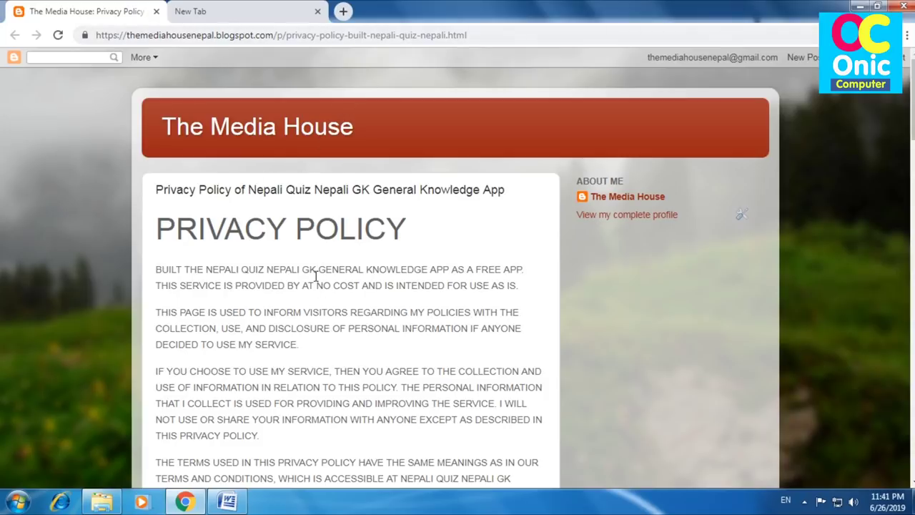
{"action": "key", "text": "ctrl+Tab"}
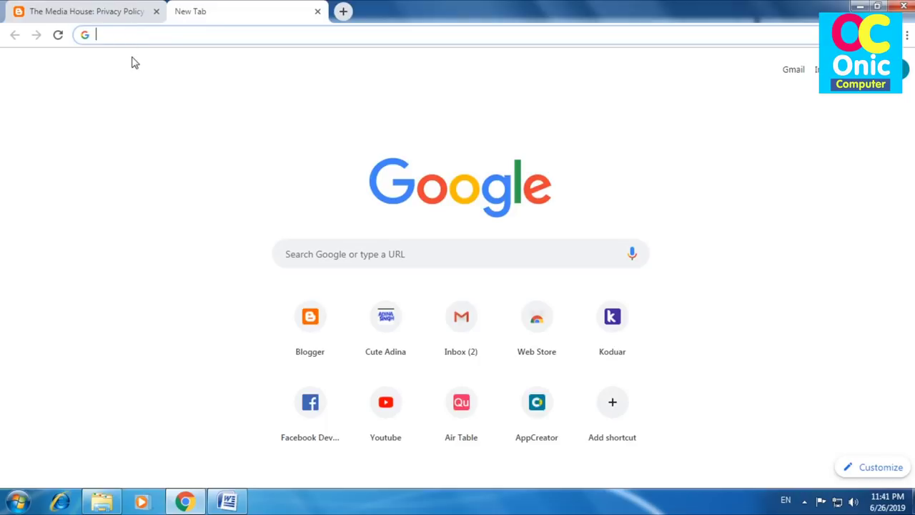
{"action": "type", "text": "google play console account"}
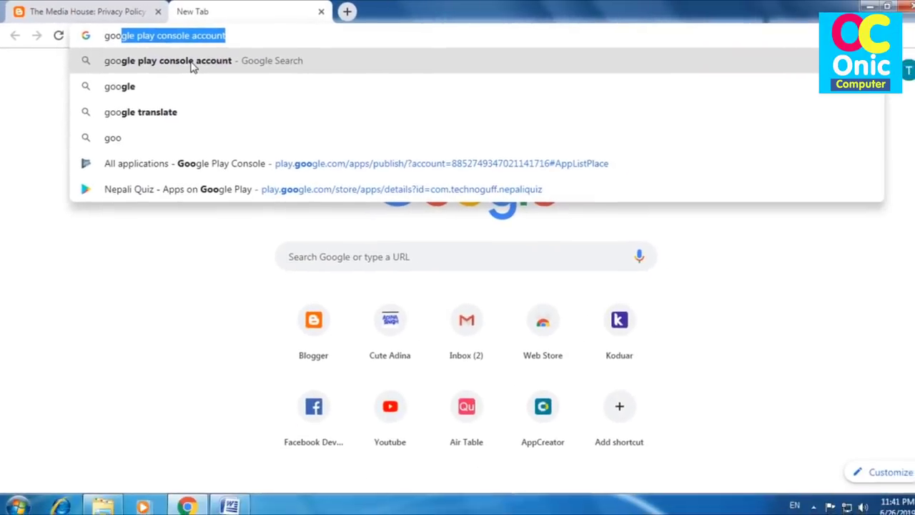
{"action": "left_click", "coordinate": [321, 109]}
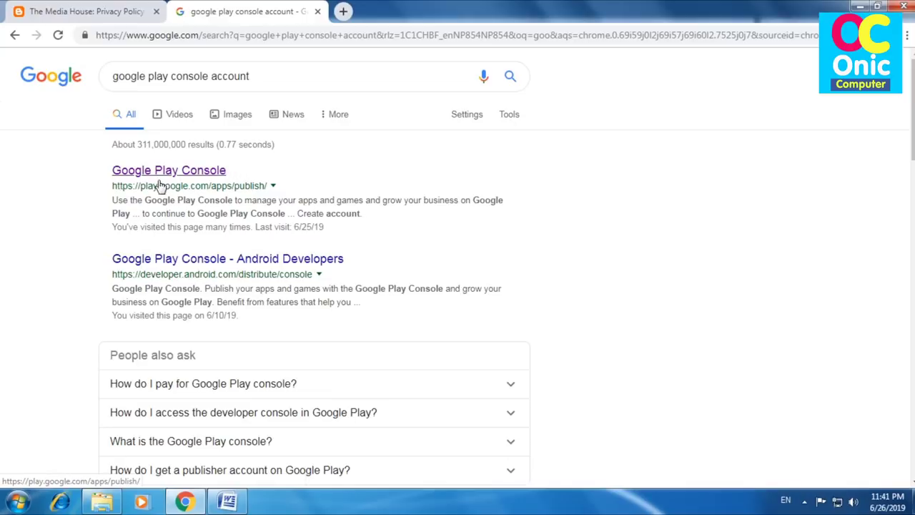
{"action": "left_click", "coordinate": [192, 174]}
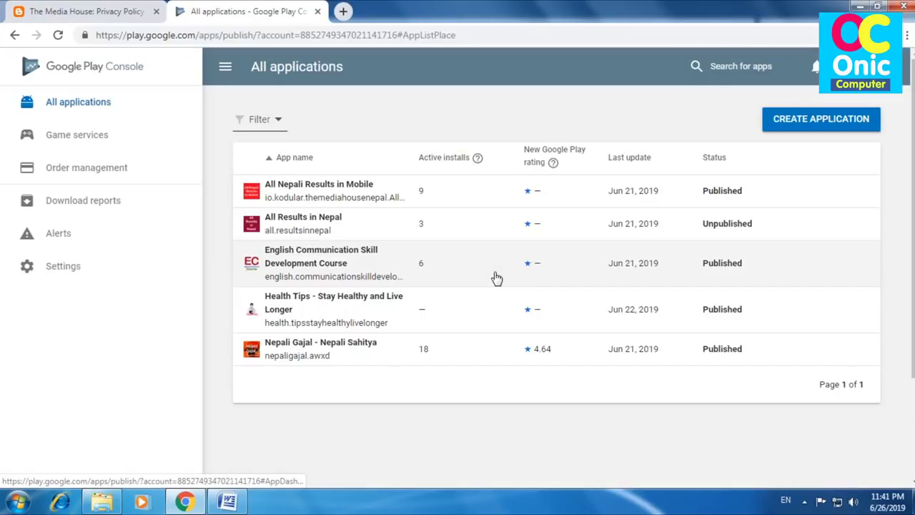
{"action": "left_click", "coordinate": [497, 278]}
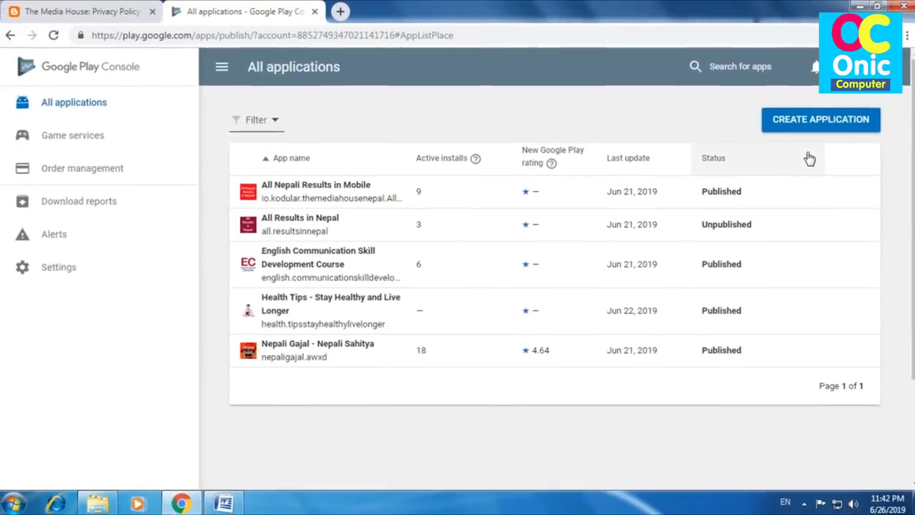
Create a new application titled "Nepali Quiz Nepali GK General Knowledge" with English (United States) as the default language
{"action": "left_click", "coordinate": [826, 125]}
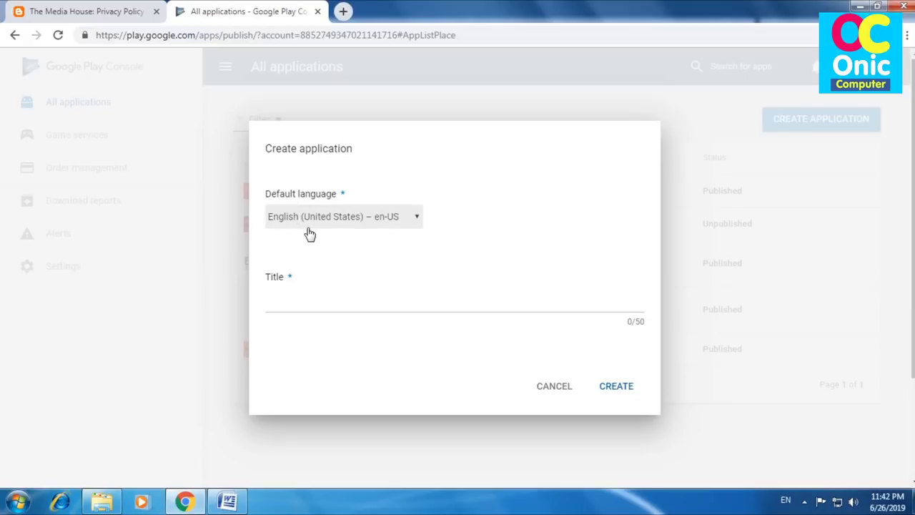
{"action": "left_click", "coordinate": [291, 302]}
{"action": "right_click", "coordinate": [291, 303]}
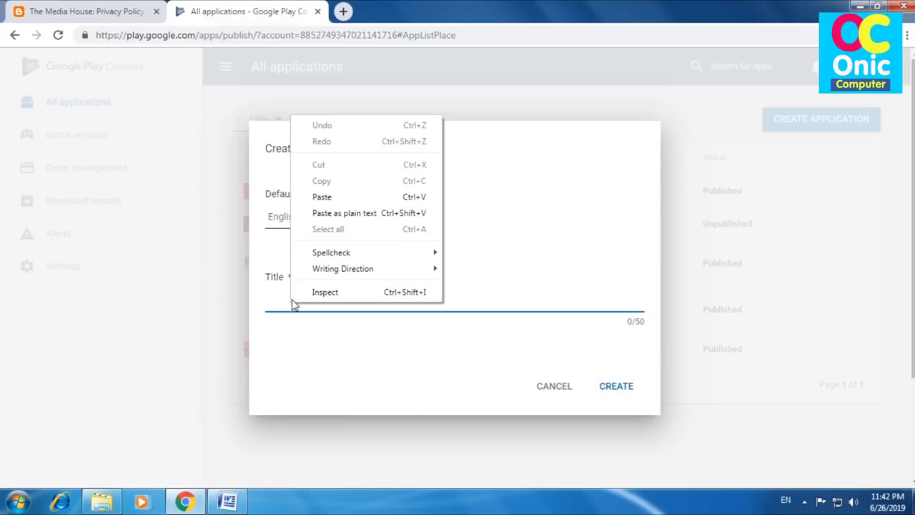
{"action": "left_click", "coordinate": [329, 202]}
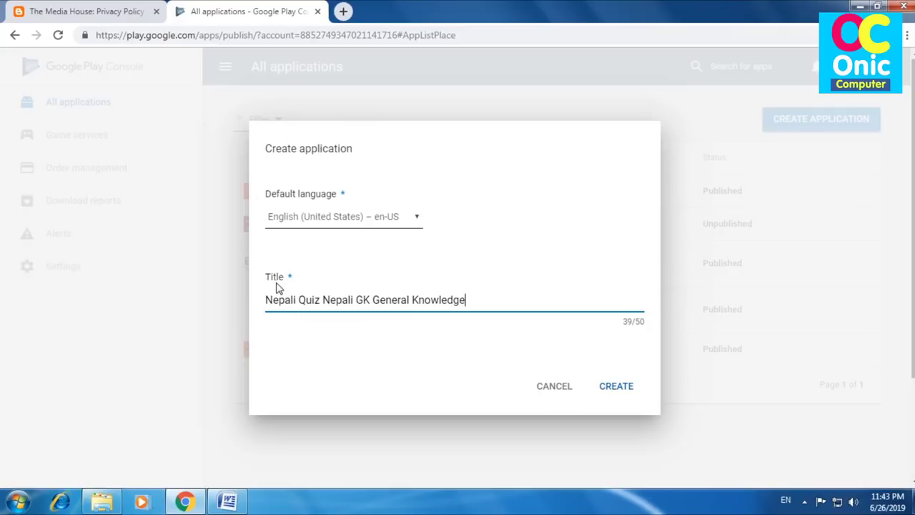
{"action": "left_click", "coordinate": [619, 390]}
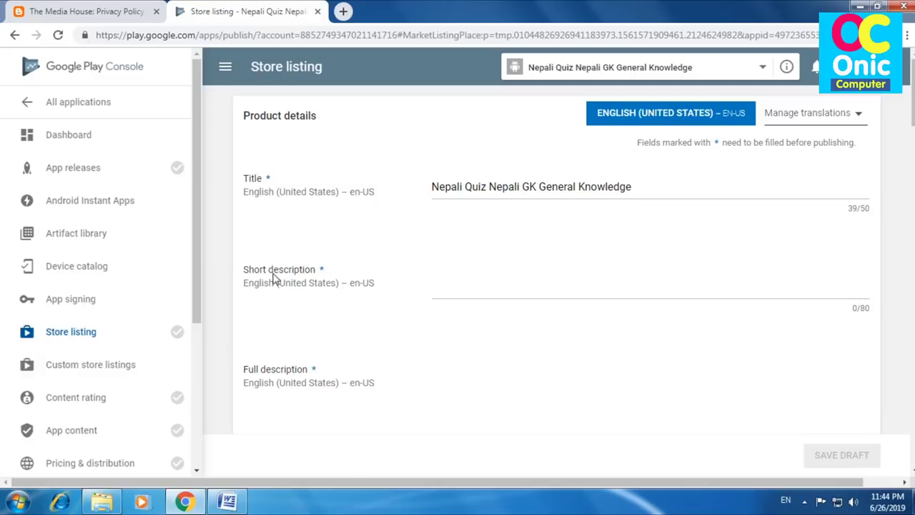
Copy the short description from the Nepali Quiz Description document in Word into the store listing's Short description in Chrome
{"action": "left_click", "coordinate": [228, 502]}
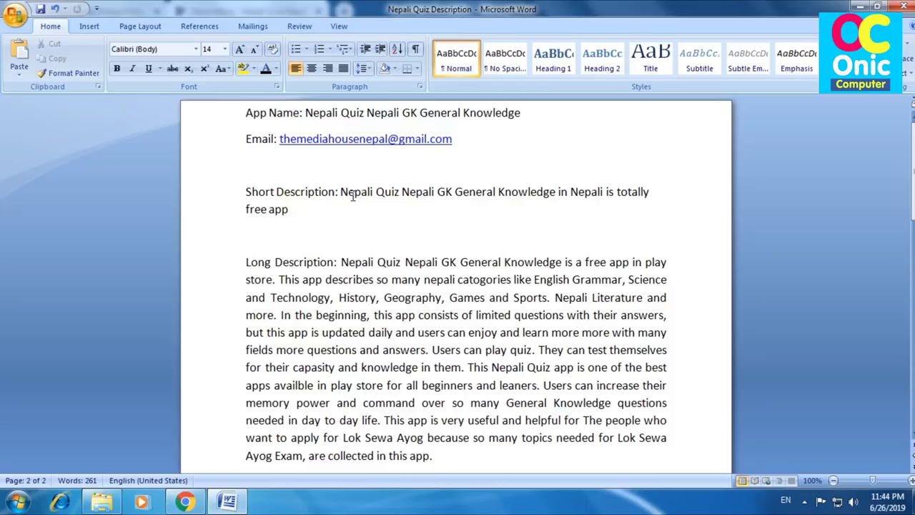
{"action": "left_click_drag", "start_coordinate": [341, 192], "coordinate": [319, 208]}
{"action": "right_click", "coordinate": [284, 218]}
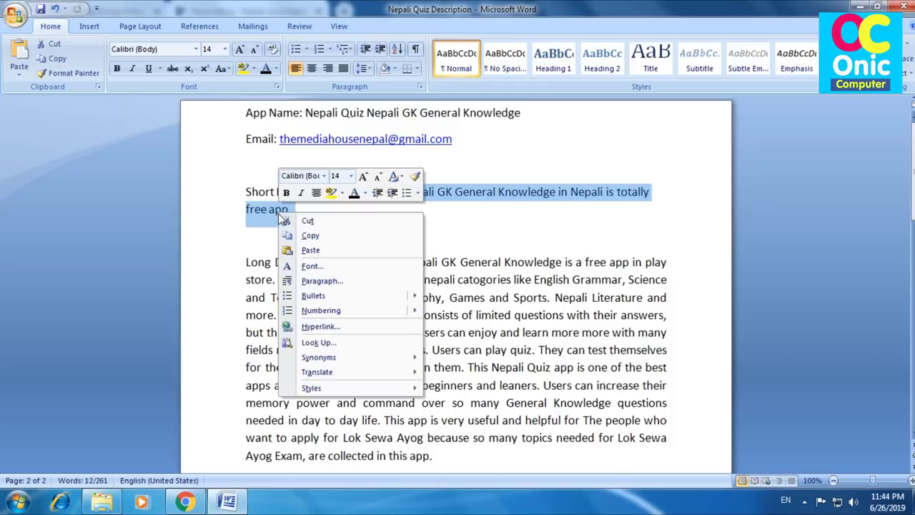
{"action": "left_click", "coordinate": [310, 235]}
{"action": "left_click", "coordinate": [185, 502]}
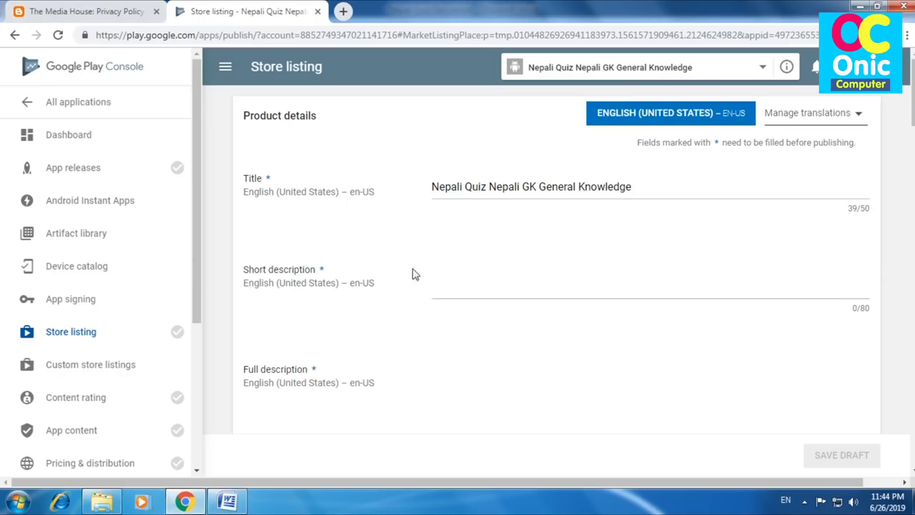
{"action": "left_click", "coordinate": [443, 288]}
{"action": "right_click", "coordinate": [442, 288]}
{"action": "left_click", "coordinate": [478, 381]}
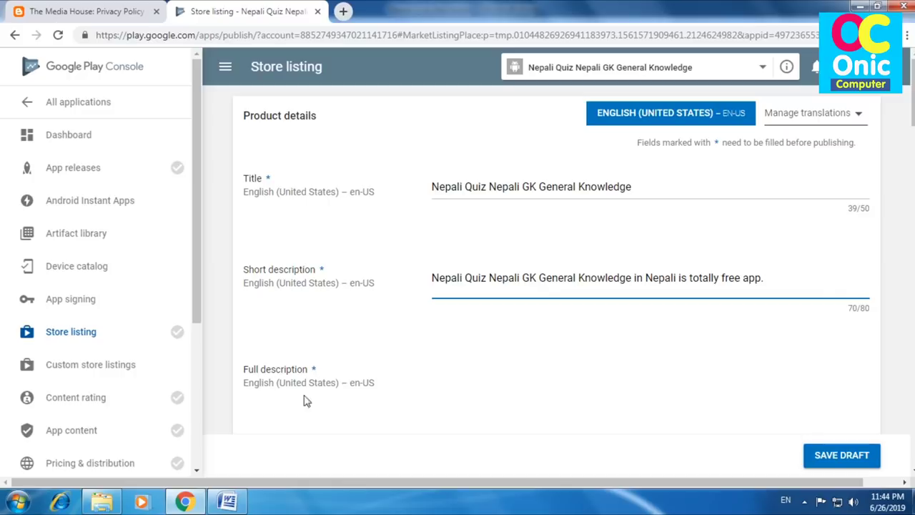
Copy the whole long description, through the office line, from the Word document into the store listing's Full description in Chrome
{"action": "left_click", "coordinate": [228, 500]}
{"action": "scroll", "coordinate": [342, 298], "scroll_direction": "down", "scroll_amount": 1}
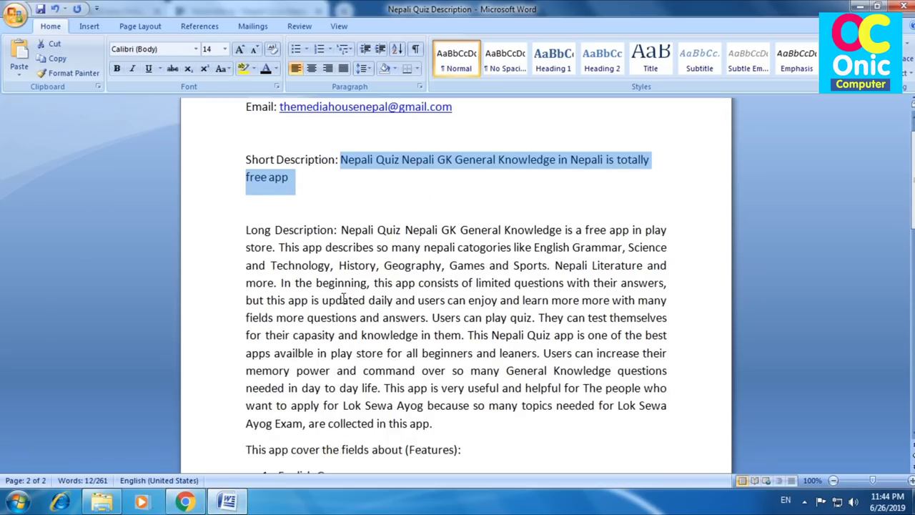
{"action": "left_click_drag", "start_coordinate": [343, 230], "coordinate": [383, 199]}
{"action": "right_click", "coordinate": [369, 184]}
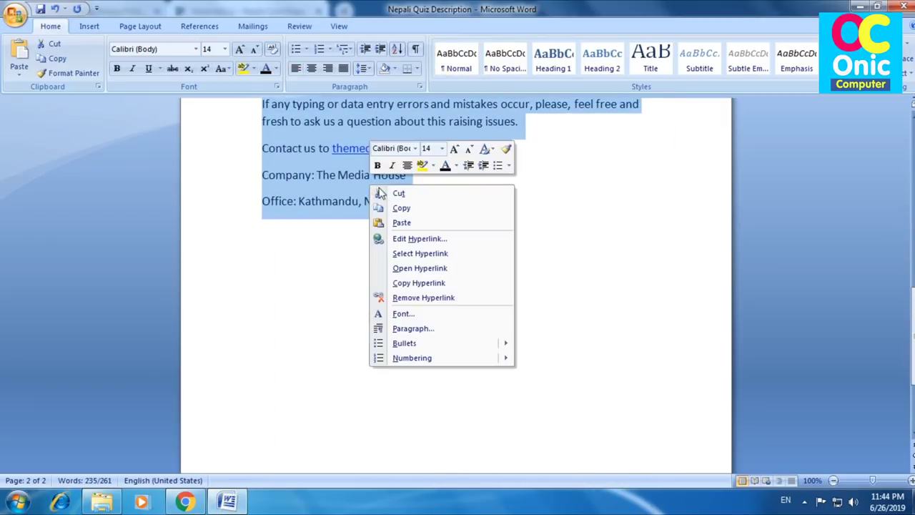
{"action": "left_click", "coordinate": [398, 208]}
{"action": "scroll", "coordinate": [437, 326], "scroll_direction": "up", "scroll_amount": 3}
{"action": "scroll", "coordinate": [438, 329], "scroll_direction": "up", "scroll_amount": 5}
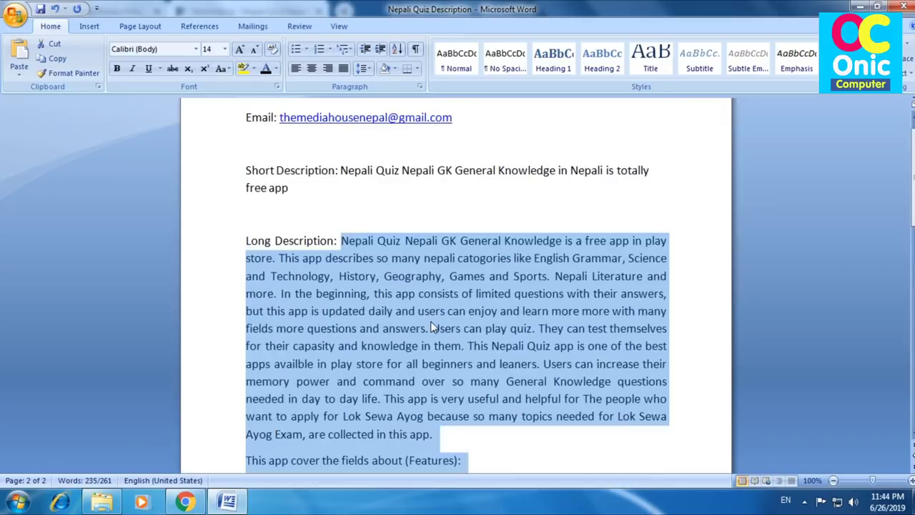
{"action": "left_click", "coordinate": [200, 504]}
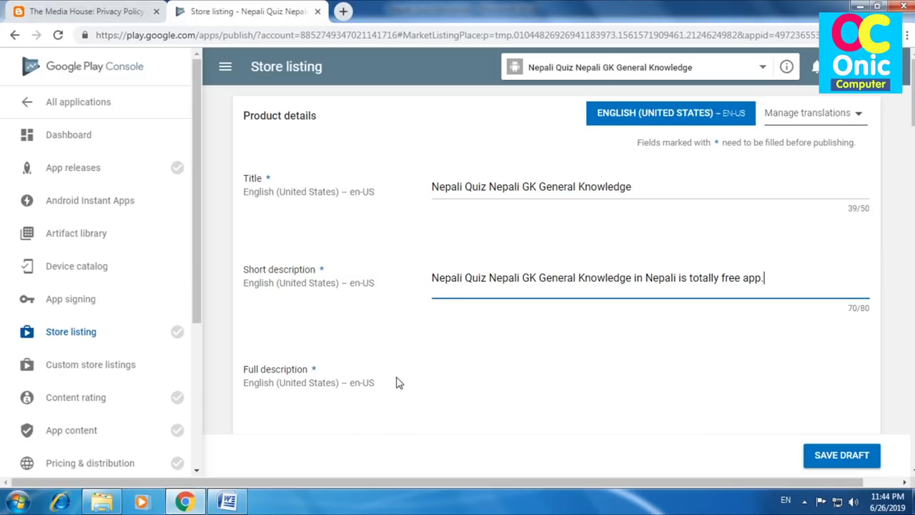
{"action": "left_click", "coordinate": [445, 377]}
{"action": "right_click", "coordinate": [436, 376]}
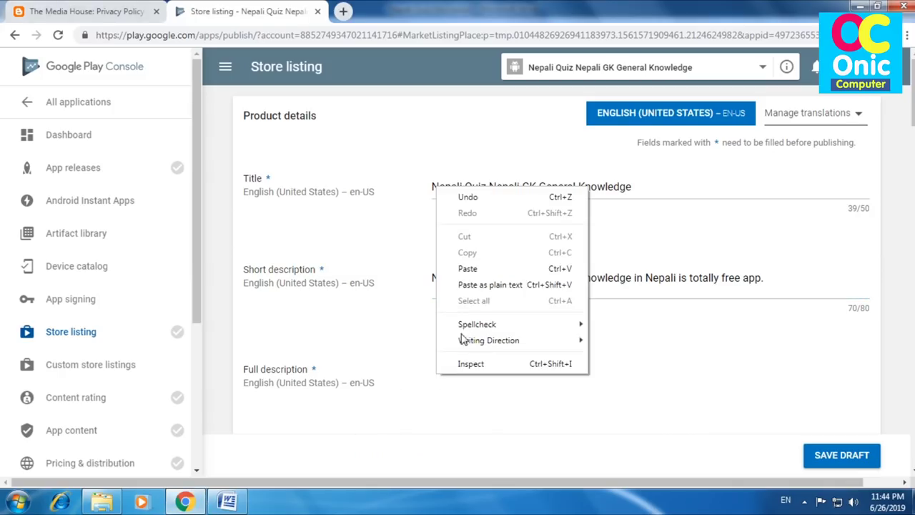
{"action": "left_click", "coordinate": [465, 269]}
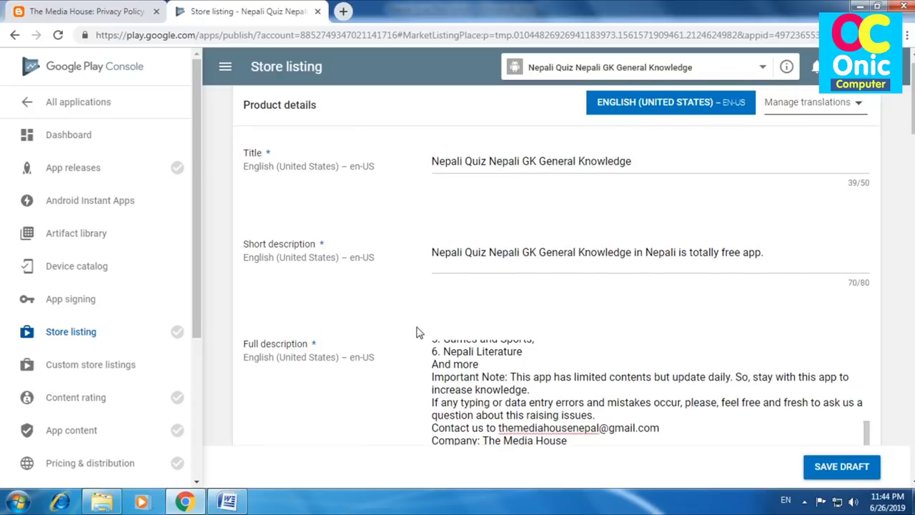
Upload "Nepali Quiz Nepali GK Icon 512" from the Nepali Quiz Nepali GK General Knowledge App Publish folder as the hi-res icon
{"action": "scroll", "coordinate": [429, 336], "scroll_direction": "down", "scroll_amount": 2}
{"action": "scroll", "coordinate": [409, 331], "scroll_direction": "down", "scroll_amount": 2}
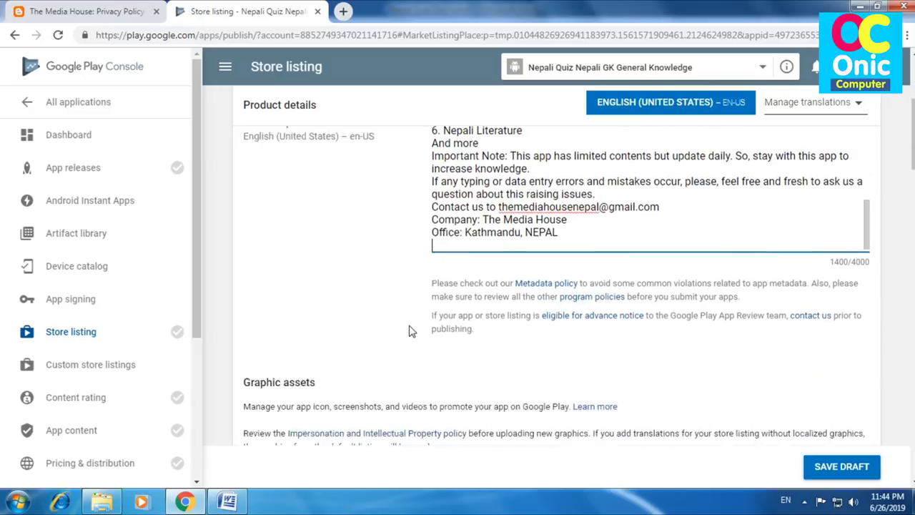
{"action": "scroll", "coordinate": [404, 318], "scroll_direction": "down", "scroll_amount": 3}
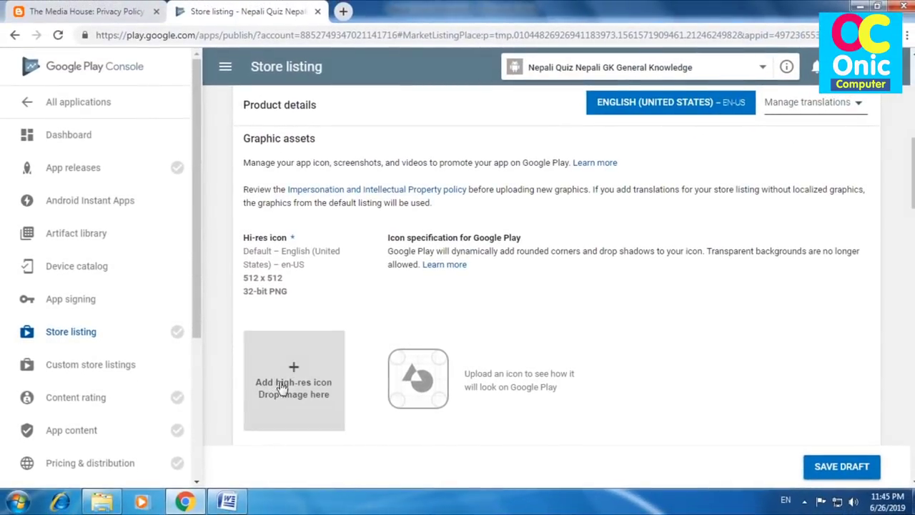
{"action": "left_click", "coordinate": [293, 371]}
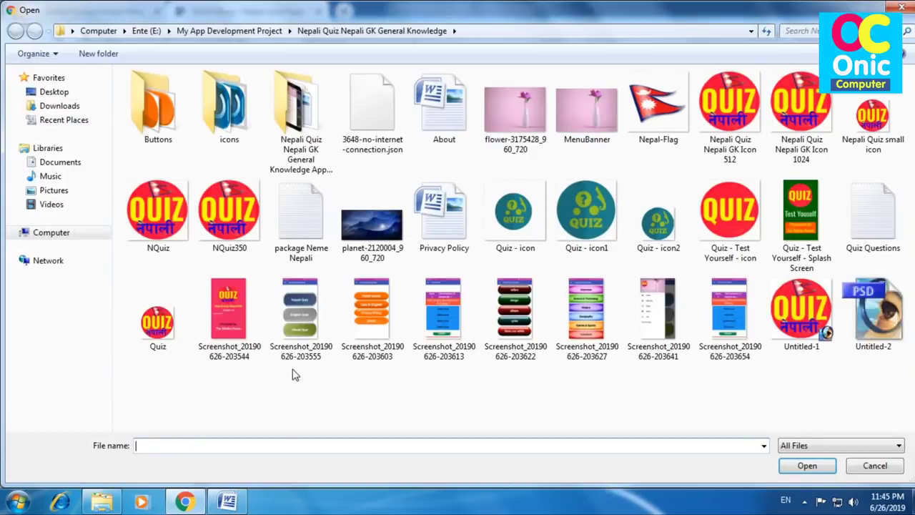
{"action": "double_click", "coordinate": [301, 122]}
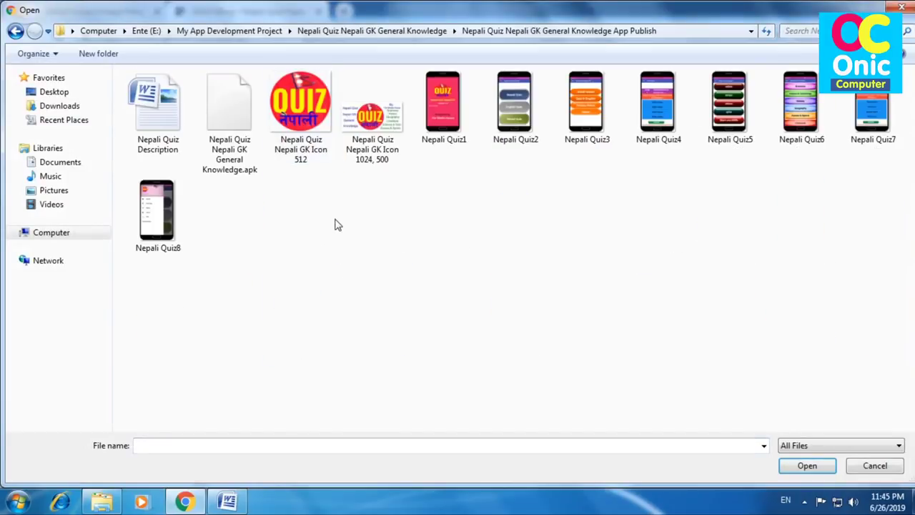
{"action": "double_click", "coordinate": [306, 153]}
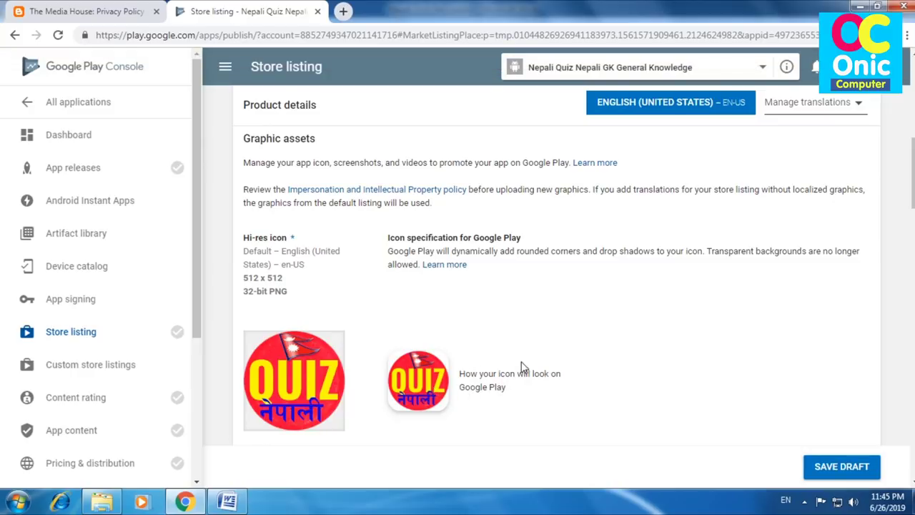
Upload the eight images Nepali Quiz1 to Nepali Quiz8 as the phone screenshots
{"action": "scroll", "coordinate": [500, 333], "scroll_direction": "down", "scroll_amount": 5}
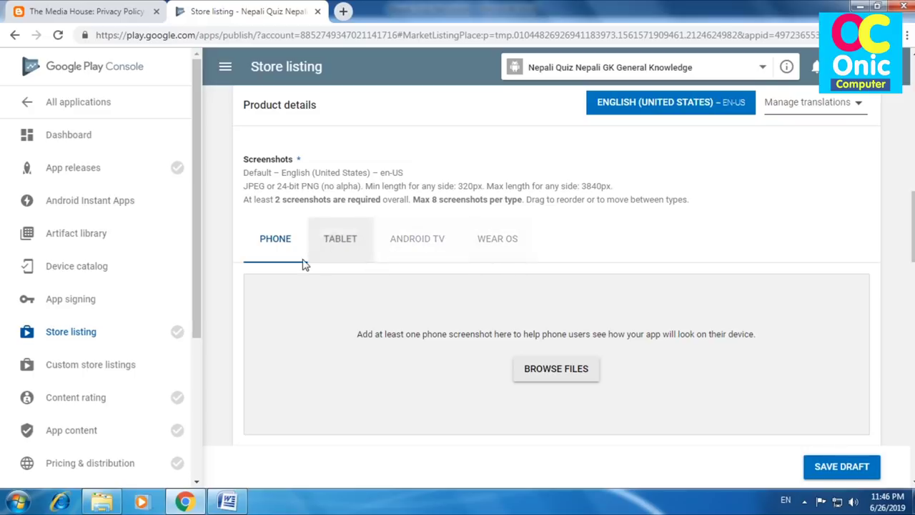
{"action": "left_click", "coordinate": [560, 375]}
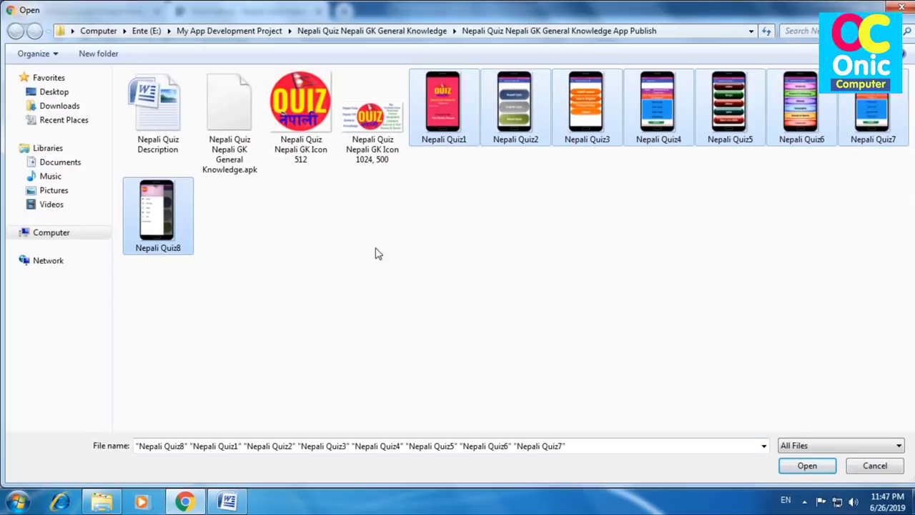
{"action": "left_click", "coordinate": [806, 466]}
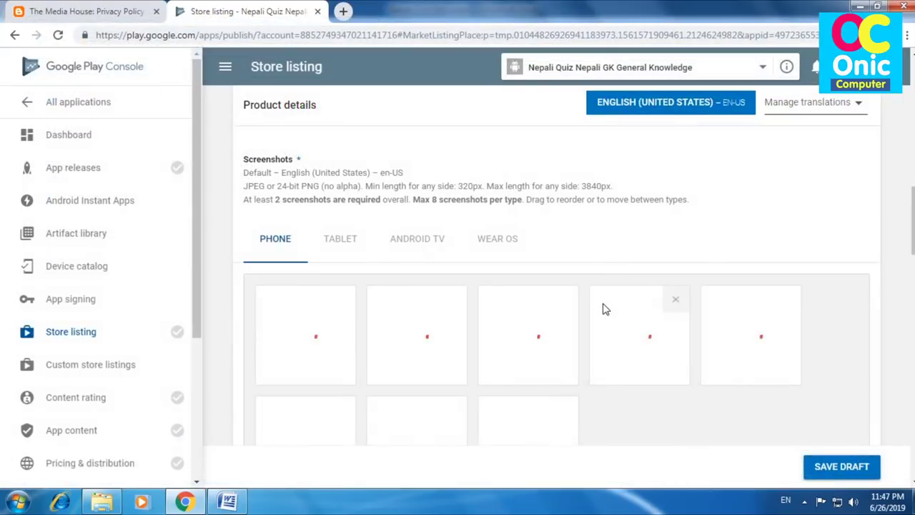
{"action": "scroll", "coordinate": [677, 229], "scroll_direction": "down", "scroll_amount": 2}
{"action": "scroll", "coordinate": [679, 264], "scroll_direction": "up", "scroll_amount": 1}
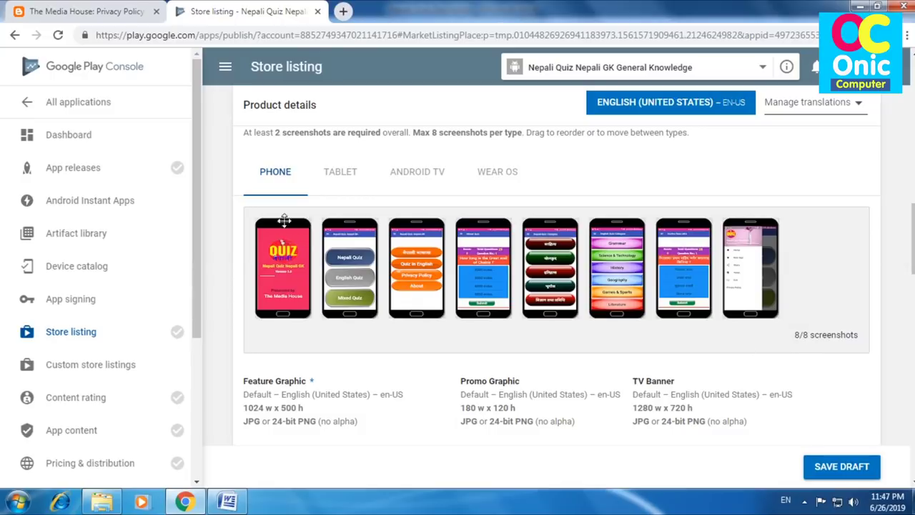
Upload the images Nepali Quiz1 to Nepali Quiz8 as 7-inch tablet screenshots and return to the phone screenshots
{"action": "left_click", "coordinate": [341, 173]}
{"action": "left_click", "coordinate": [536, 313]}
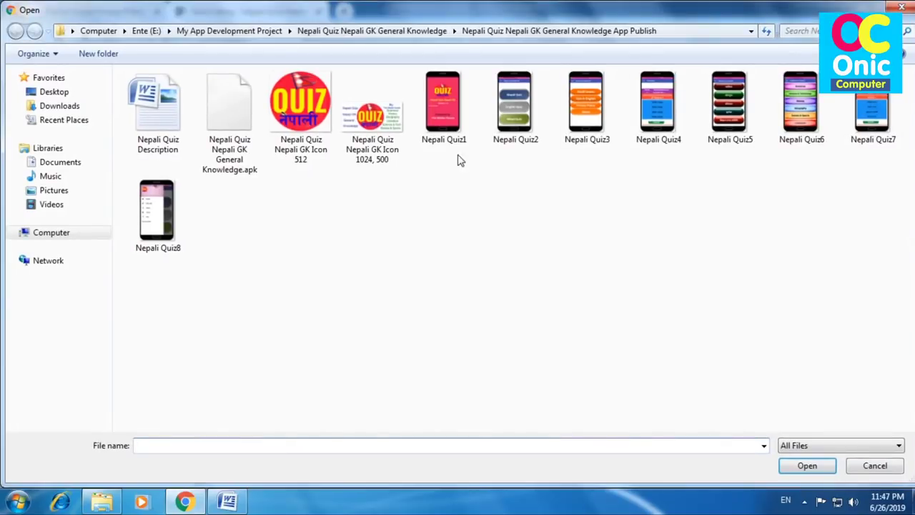
{"action": "left_click_drag", "start_coordinate": [460, 160], "coordinate": [887, 140]}
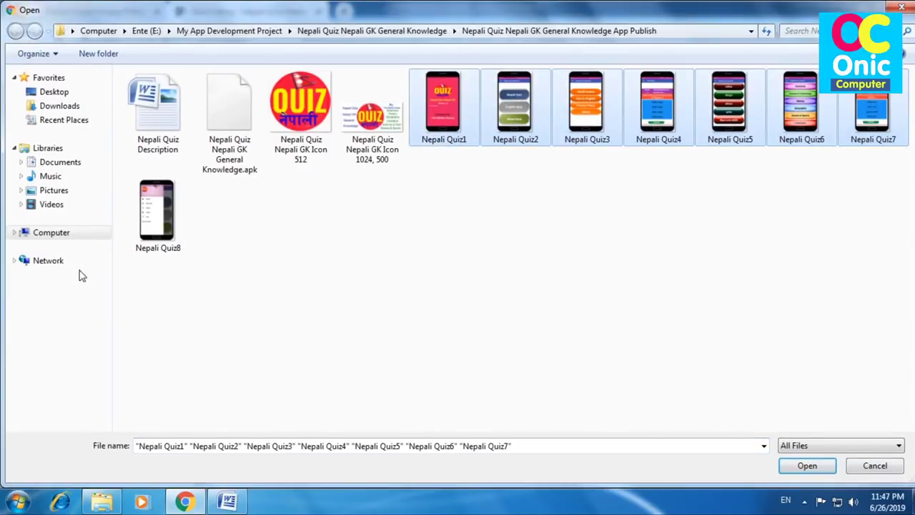
{"action": "left_click", "coordinate": [174, 216], "text": "ctrl"}
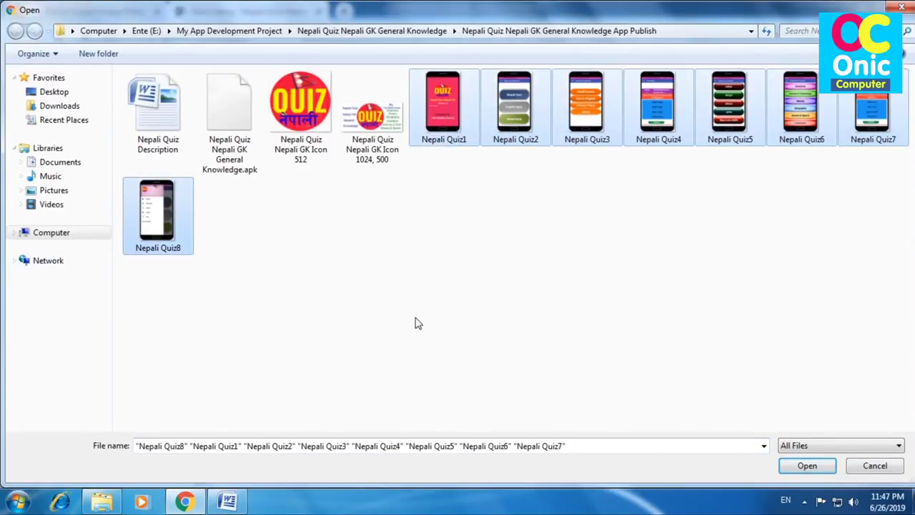
{"action": "left_click", "coordinate": [823, 465]}
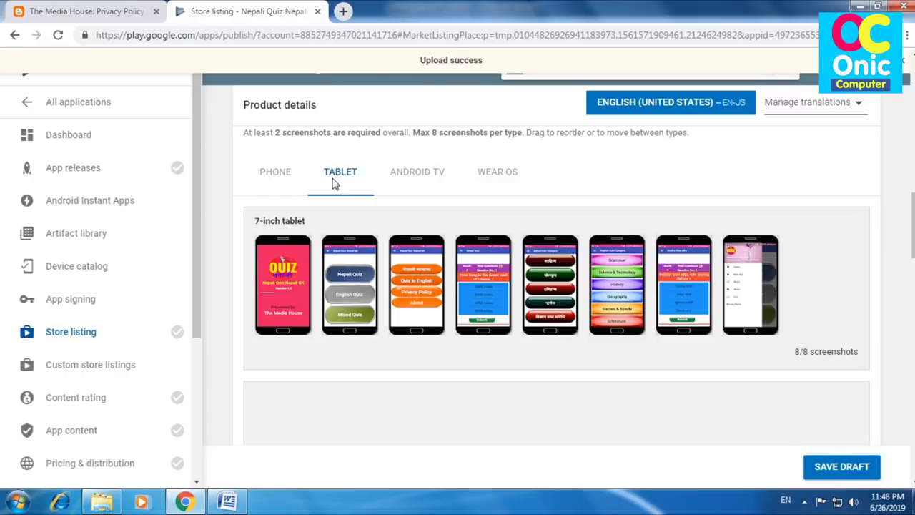
{"action": "left_click", "coordinate": [276, 179]}
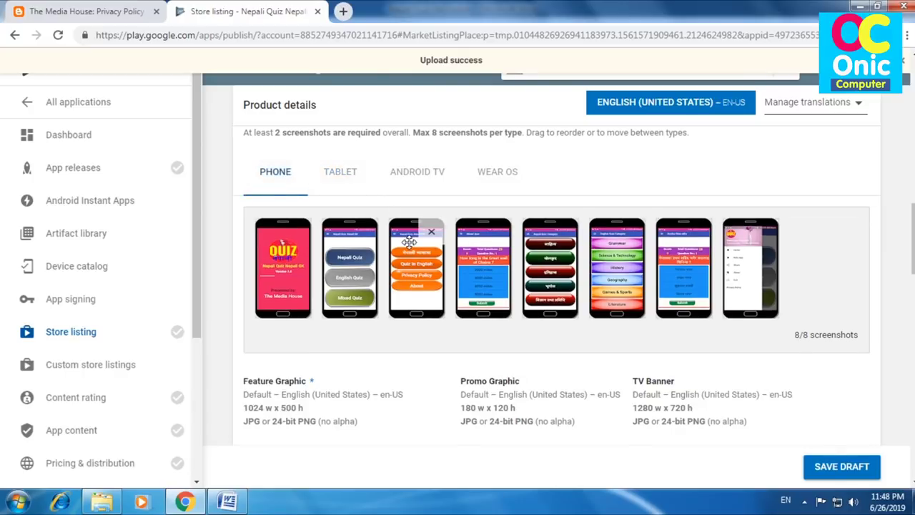
{"action": "scroll", "coordinate": [409, 244], "scroll_direction": "down", "scroll_amount": 3}
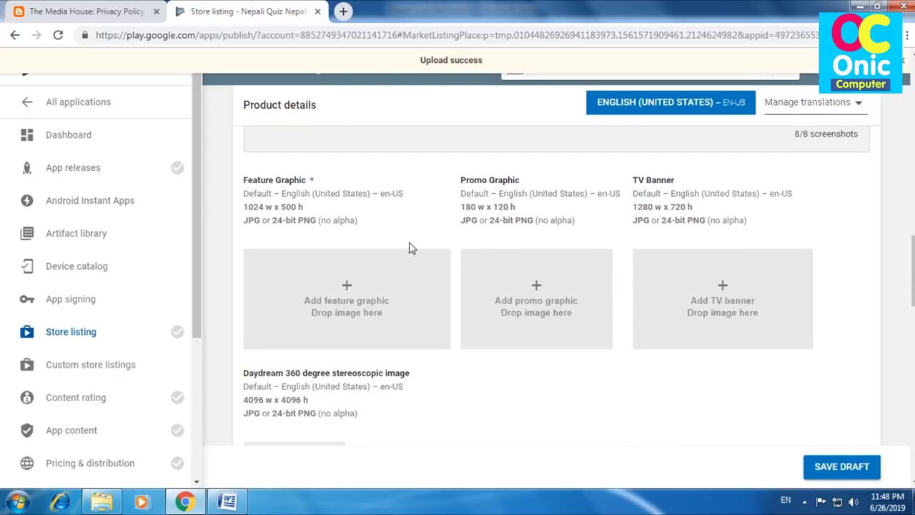
Set the application type to Applications in the store listing's Categorization section
{"action": "scroll", "coordinate": [410, 247], "scroll_direction": "down", "scroll_amount": 1}
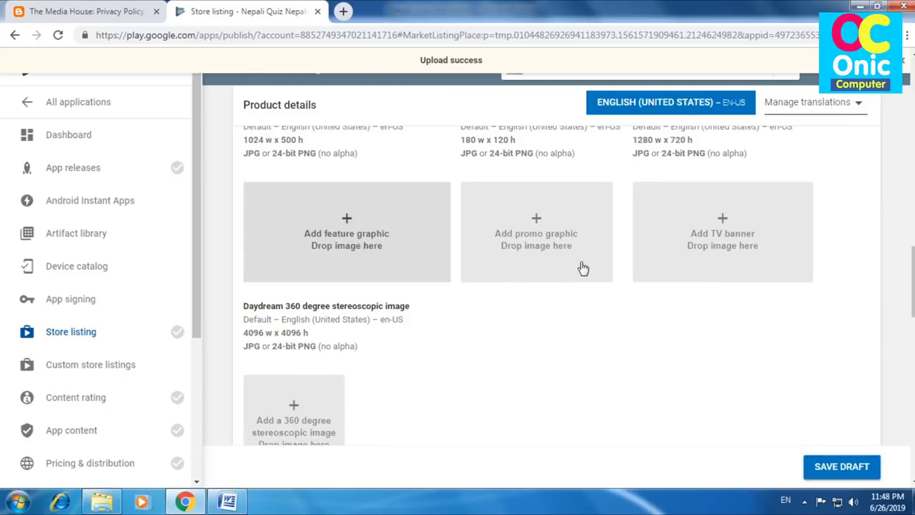
{"action": "scroll", "coordinate": [472, 272], "scroll_direction": "down", "scroll_amount": 2}
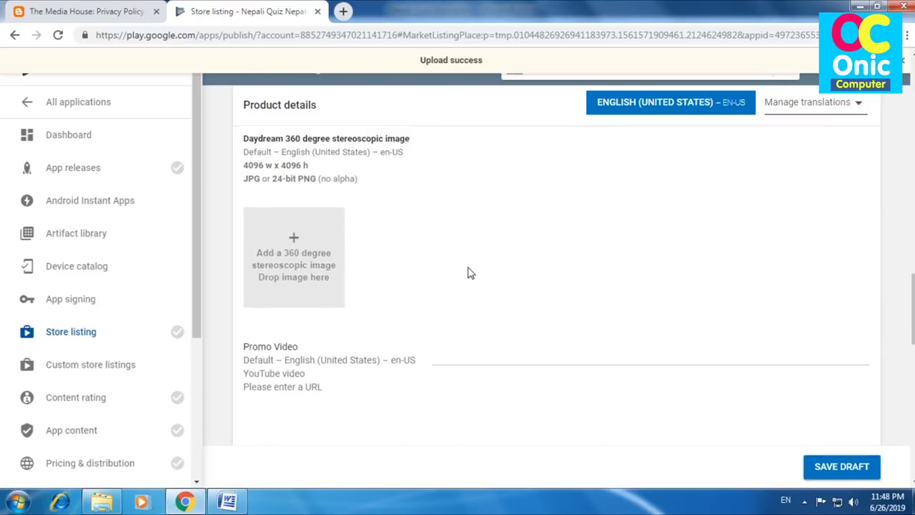
{"action": "scroll", "coordinate": [469, 272], "scroll_direction": "down", "scroll_amount": 2}
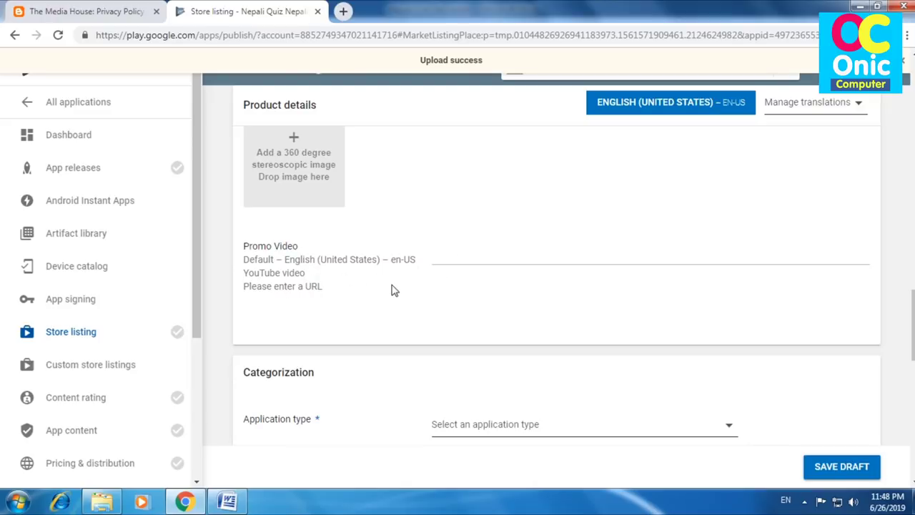
{"action": "scroll", "coordinate": [402, 283], "scroll_direction": "down", "scroll_amount": 2}
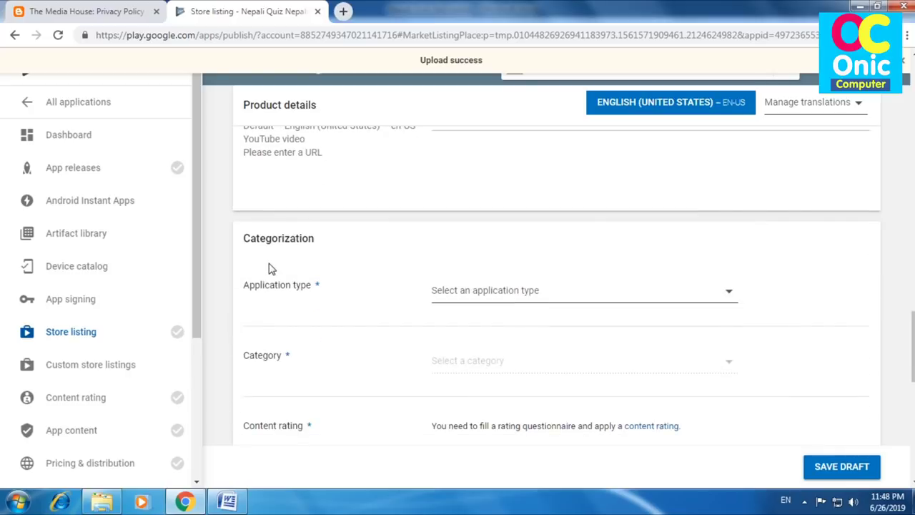
{"action": "scroll", "coordinate": [403, 288], "scroll_direction": "down", "scroll_amount": 1}
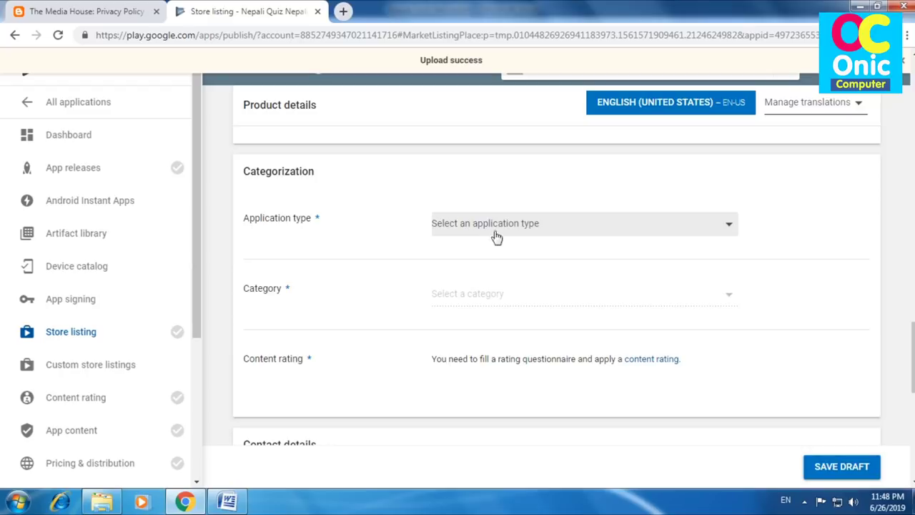
{"action": "left_click", "coordinate": [710, 231]}
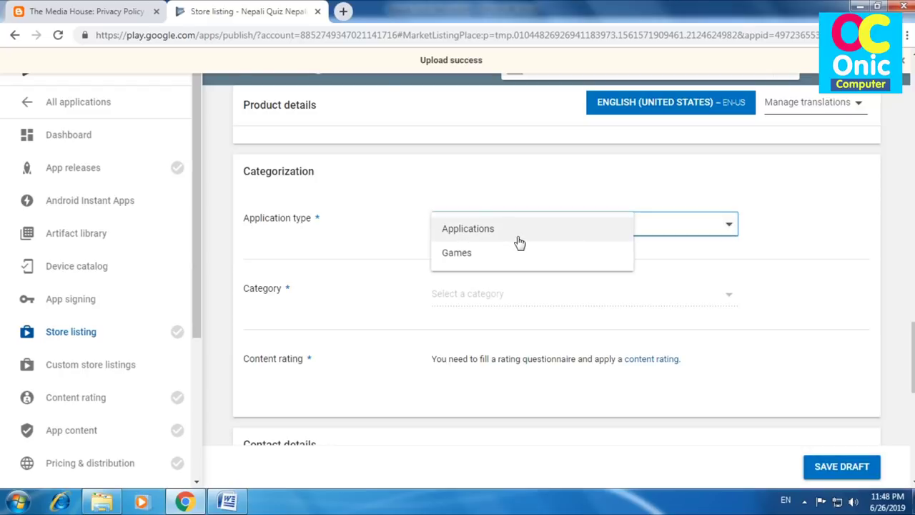
{"action": "left_click", "coordinate": [482, 230]}
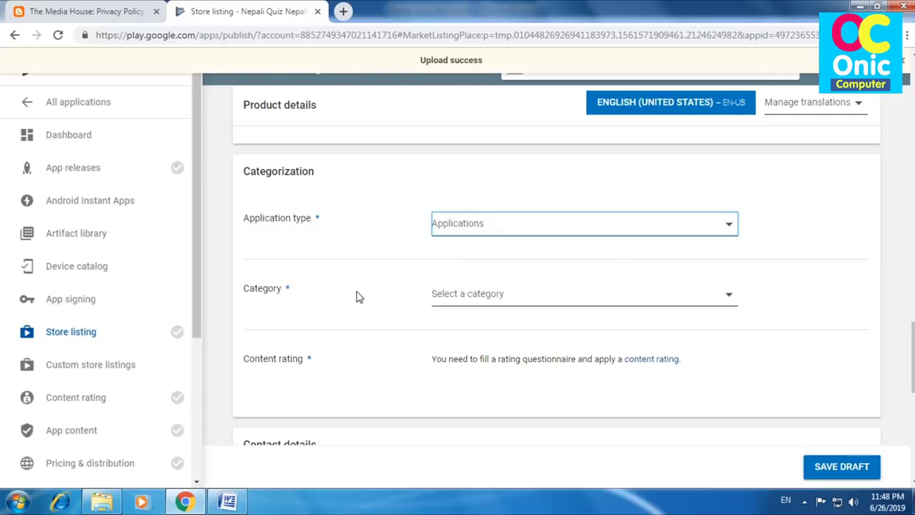
Set the app's category to Education
{"action": "left_click", "coordinate": [726, 295]}
{"action": "scroll", "coordinate": [544, 338], "scroll_direction": "down", "scroll_amount": 2}
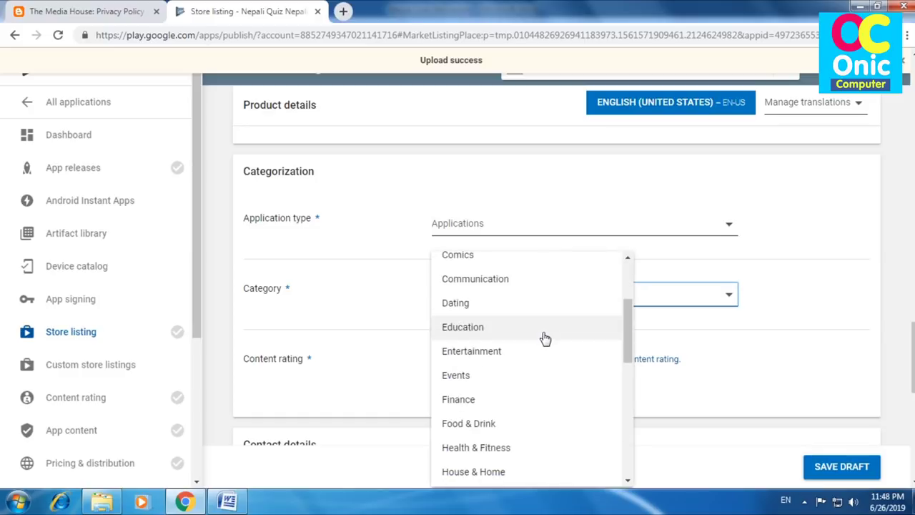
{"action": "scroll", "coordinate": [482, 364], "scroll_direction": "down", "scroll_amount": 2}
{"action": "scroll", "coordinate": [482, 364], "scroll_direction": "down", "scroll_amount": 5}
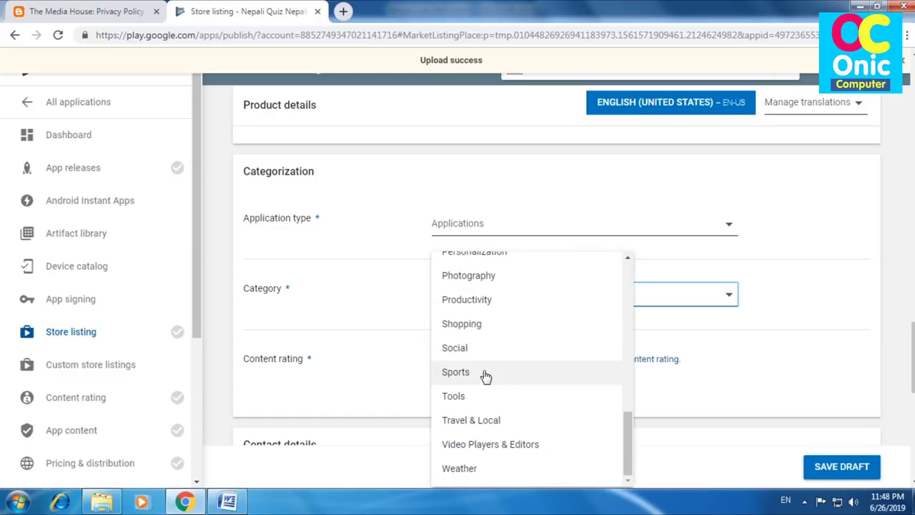
{"action": "scroll", "coordinate": [484, 371], "scroll_direction": "up", "scroll_amount": 6}
{"action": "scroll", "coordinate": [483, 374], "scroll_direction": "up", "scroll_amount": 5}
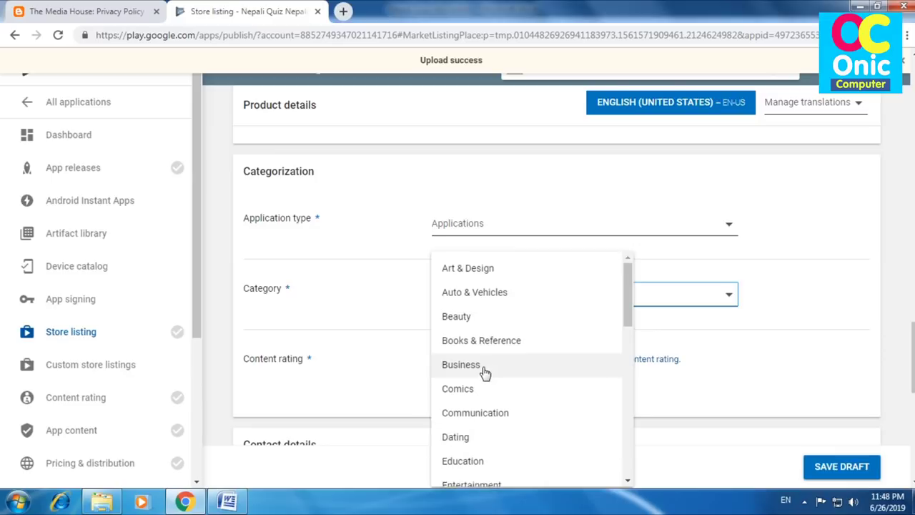
{"action": "scroll", "coordinate": [612, 300], "scroll_direction": "down", "scroll_amount": 5}
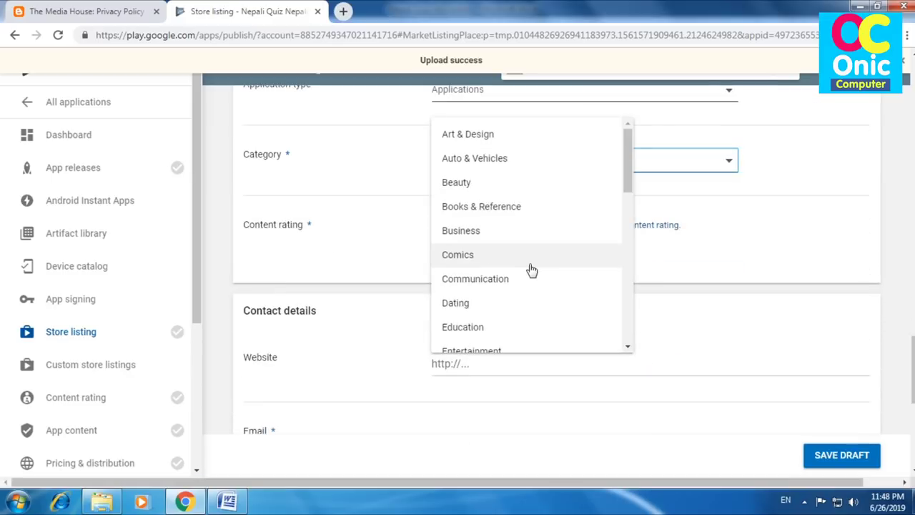
{"action": "scroll", "coordinate": [537, 262], "scroll_direction": "down", "scroll_amount": 2}
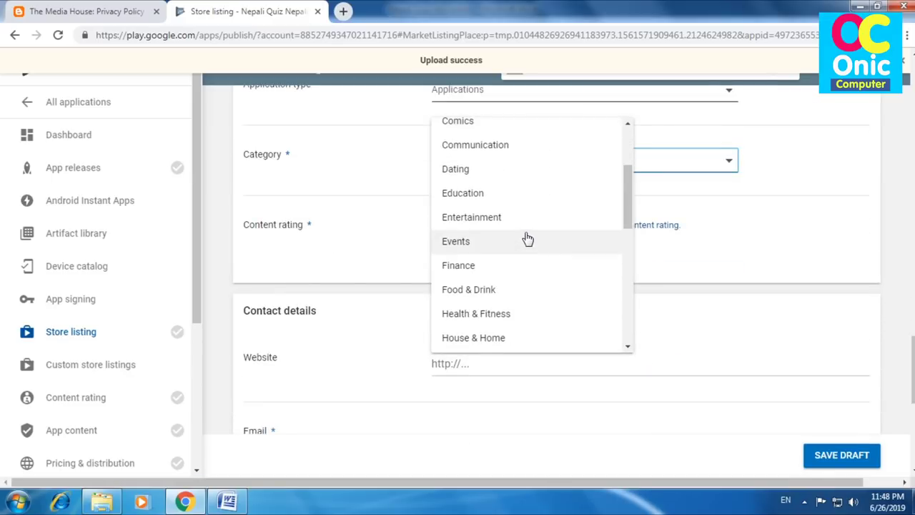
{"action": "left_click", "coordinate": [493, 196]}
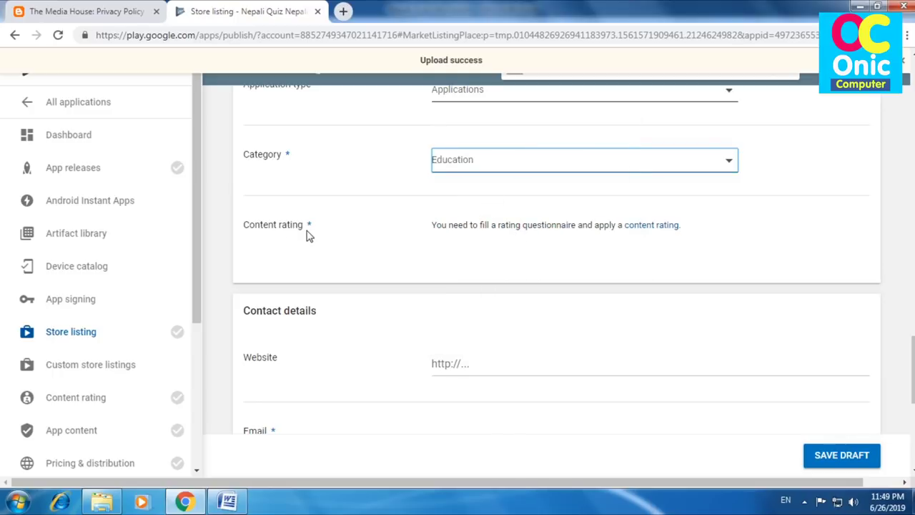
Paste the copied contact email address into the Email field of the contact details
{"action": "scroll", "coordinate": [448, 268], "scroll_direction": "down", "scroll_amount": 2}
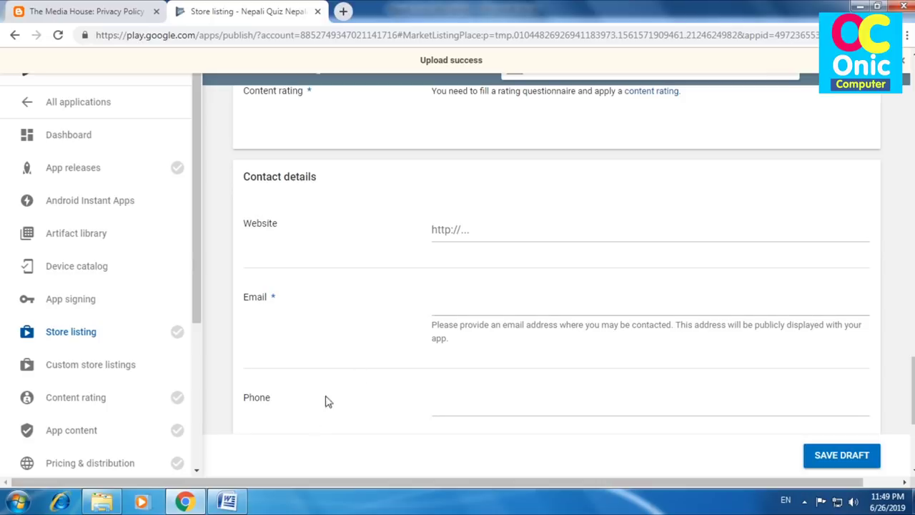
{"action": "key", "text": "ctrl+v"}
{"action": "scroll", "coordinate": [336, 327], "scroll_direction": "down", "scroll_amount": 2}
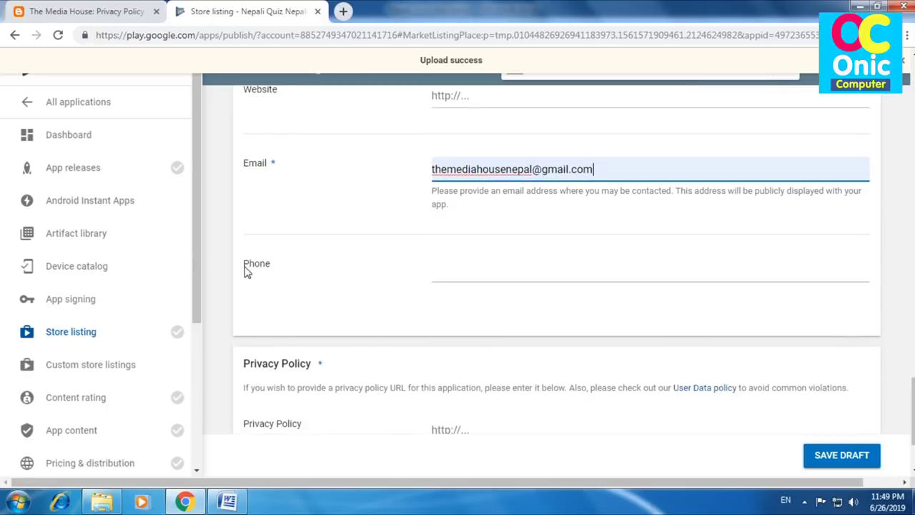
Copy the web address of The Media House's privacy policy page and paste it as the listing's Privacy Policy URL
{"action": "scroll", "coordinate": [246, 270], "scroll_direction": "down", "scroll_amount": 2}
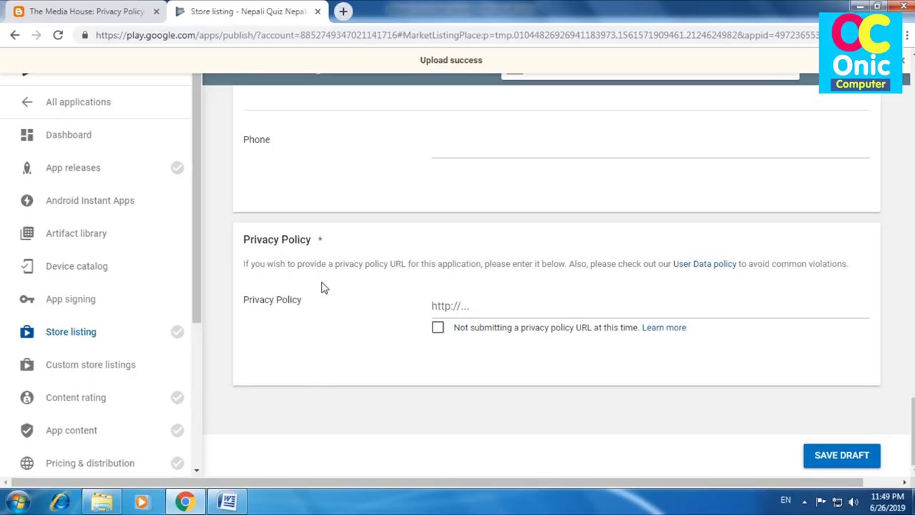
{"action": "left_click", "coordinate": [438, 329]}
{"action": "left_click", "coordinate": [438, 329]}
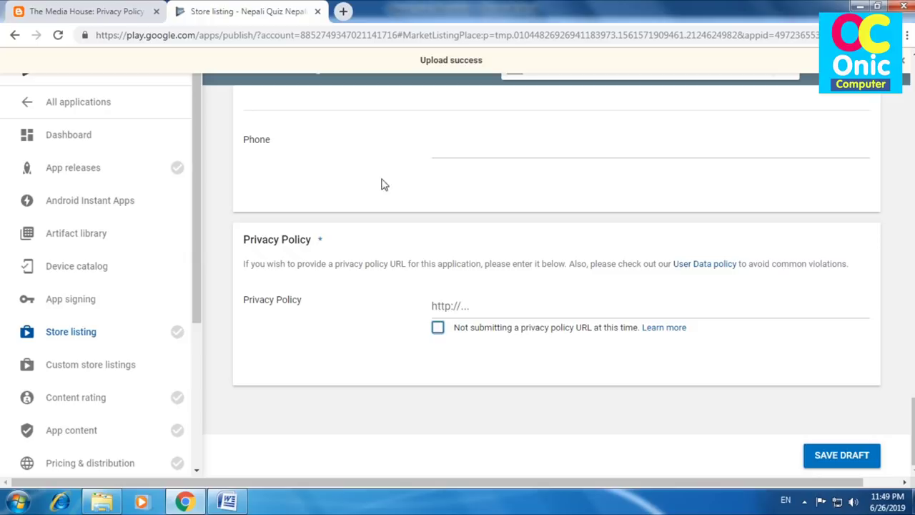
{"action": "left_click", "coordinate": [117, 11]}
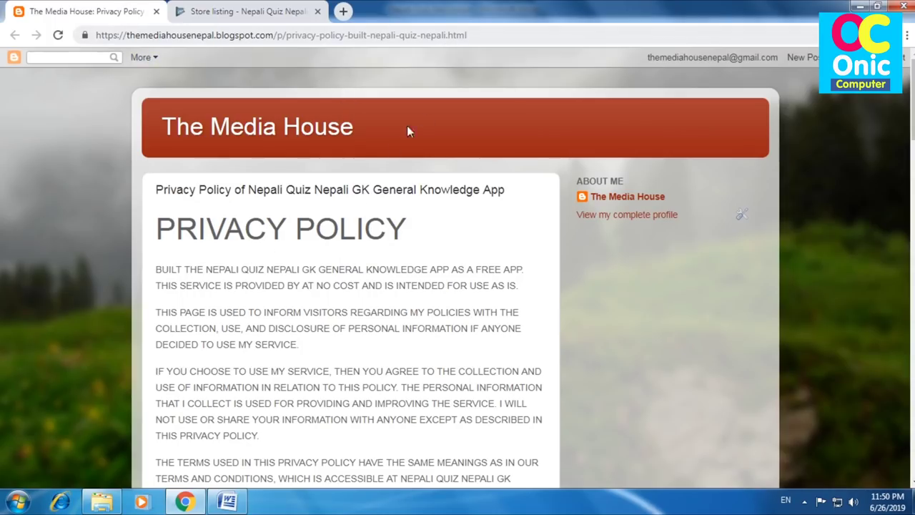
{"action": "left_click_drag", "start_coordinate": [475, 29], "coordinate": [70, 50]}
{"action": "right_click", "coordinate": [198, 39]}
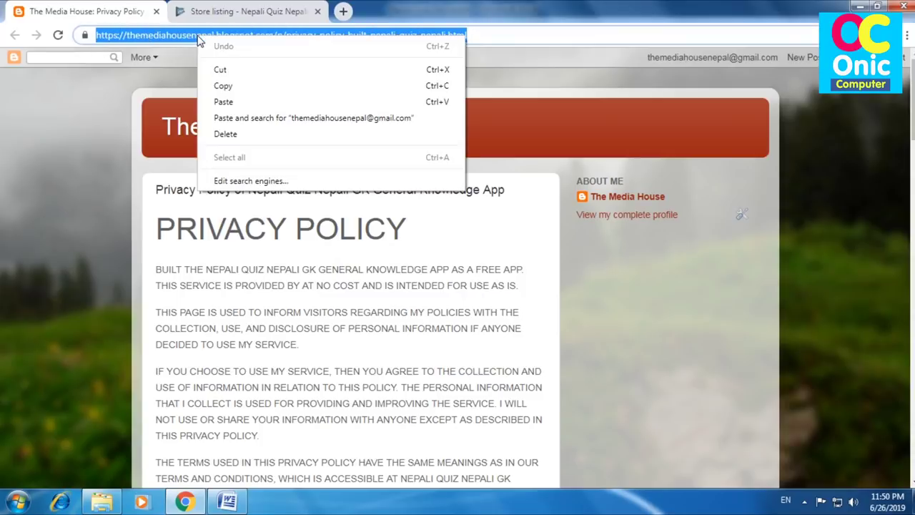
{"action": "left_click", "coordinate": [225, 84]}
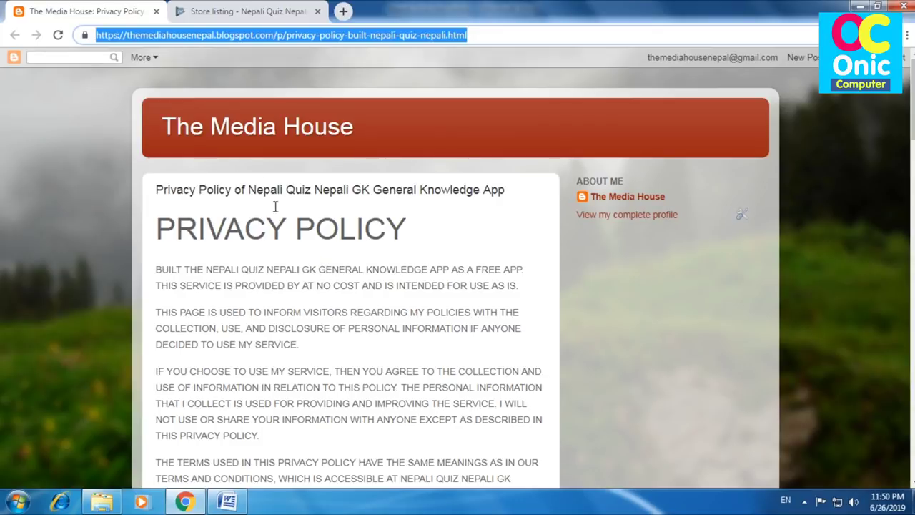
{"action": "left_click", "coordinate": [262, 6]}
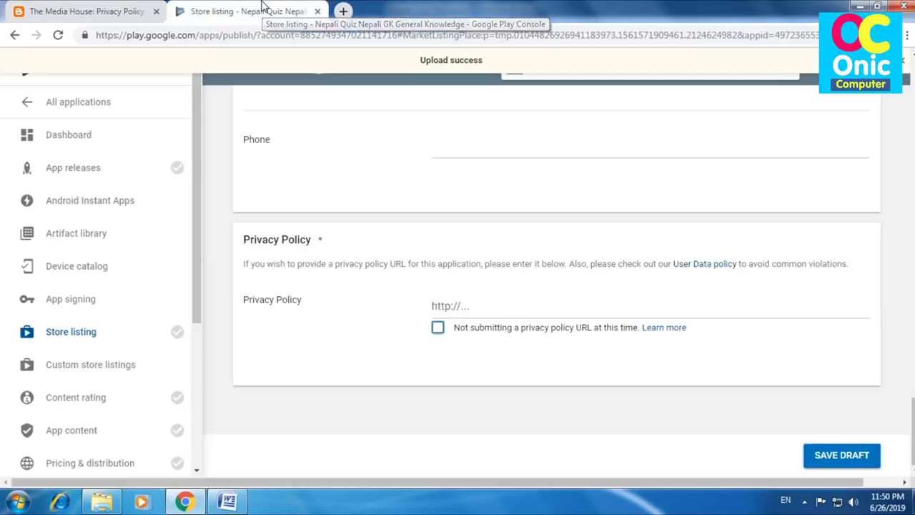
{"action": "left_click", "coordinate": [443, 305]}
{"action": "right_click", "coordinate": [443, 304]}
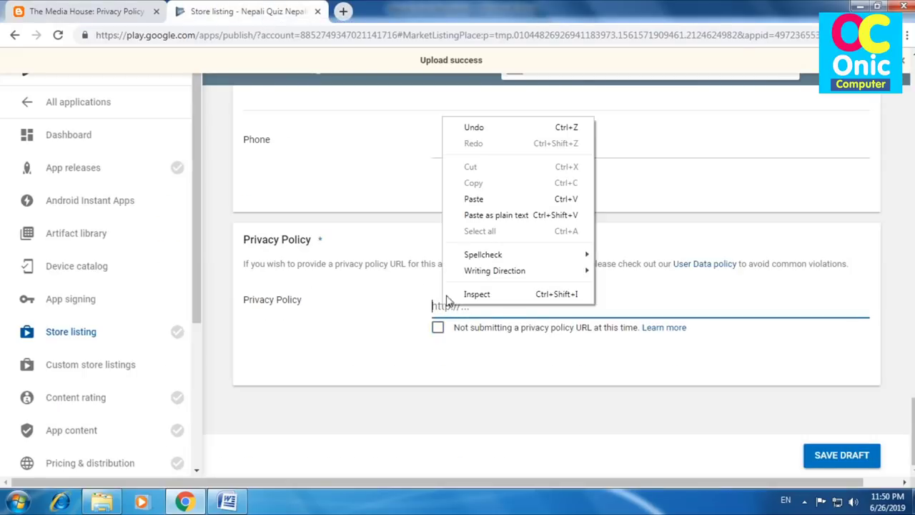
{"action": "left_click", "coordinate": [479, 211]}
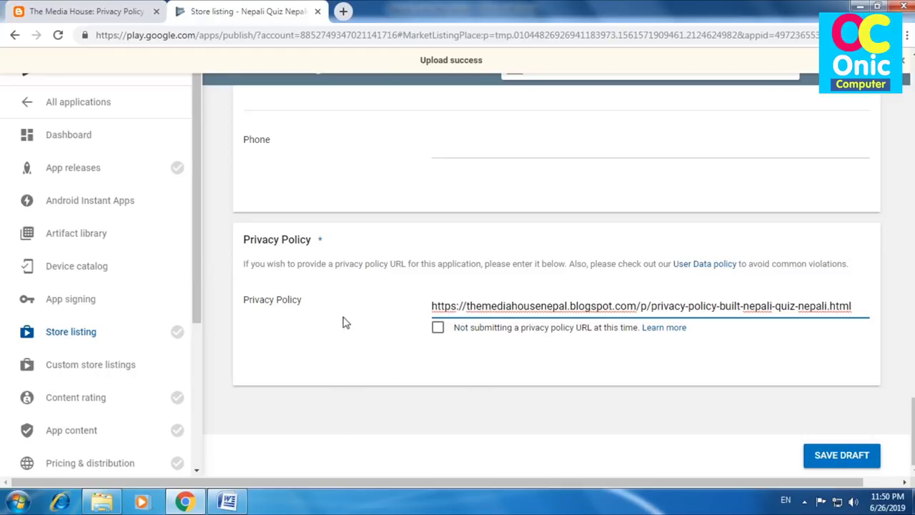
Review the store listing from the title through the privacy policy and save the draft
{"action": "scroll", "coordinate": [413, 276], "scroll_direction": "up", "scroll_amount": 1}
{"action": "scroll", "coordinate": [414, 275], "scroll_direction": "up", "scroll_amount": 20}
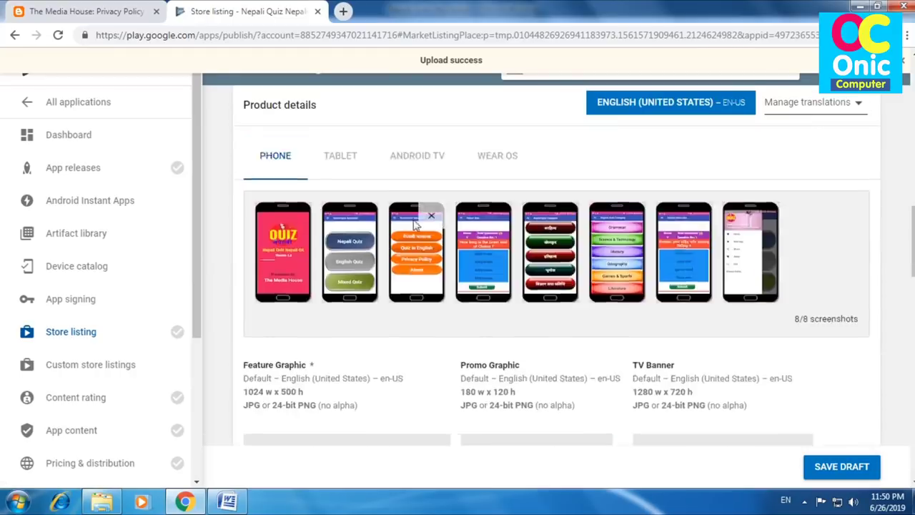
{"action": "scroll", "coordinate": [580, 186], "scroll_direction": "down", "scroll_amount": 3}
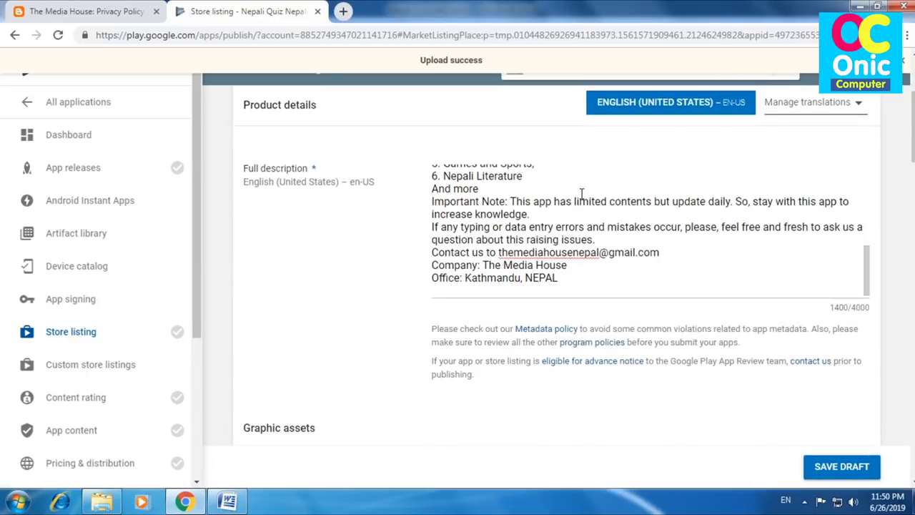
{"action": "scroll", "coordinate": [559, 219], "scroll_direction": "up", "scroll_amount": 6}
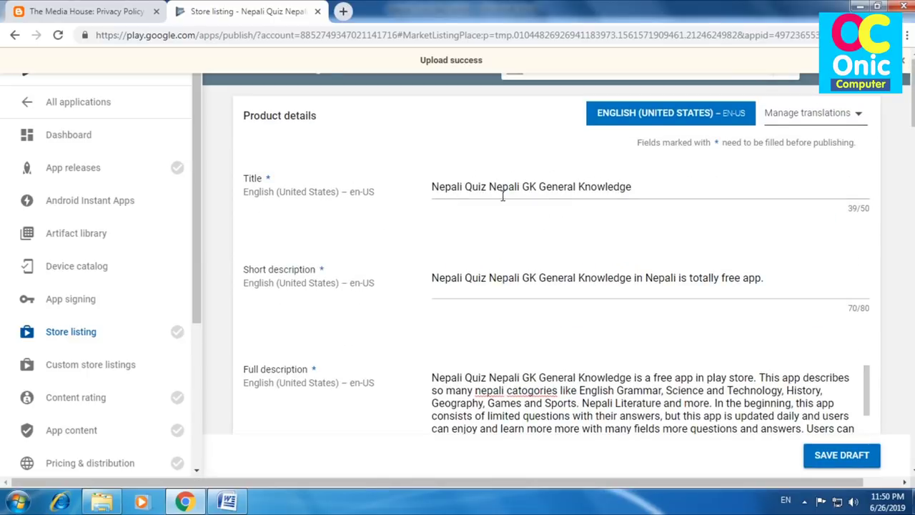
{"action": "scroll", "coordinate": [628, 200], "scroll_direction": "down", "scroll_amount": 10}
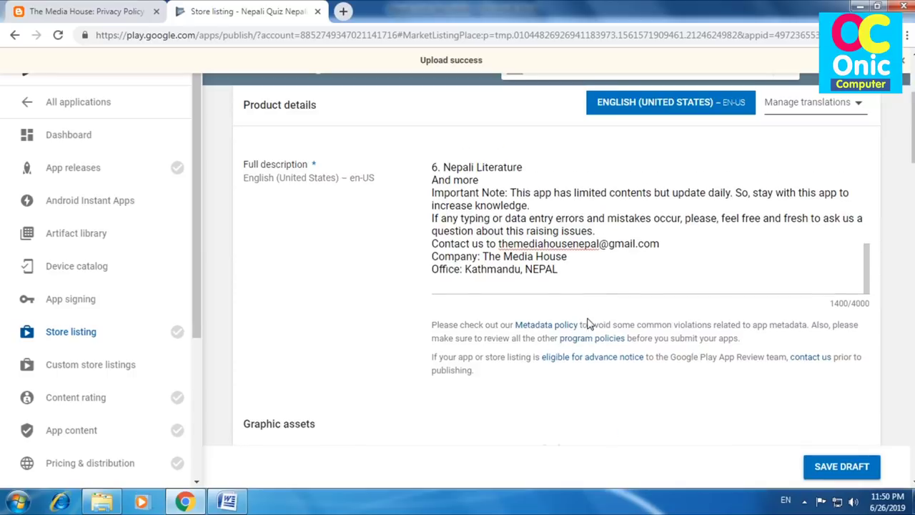
{"action": "scroll", "coordinate": [587, 323], "scroll_direction": "down", "scroll_amount": 5}
{"action": "scroll", "coordinate": [588, 322], "scroll_direction": "down", "scroll_amount": 15}
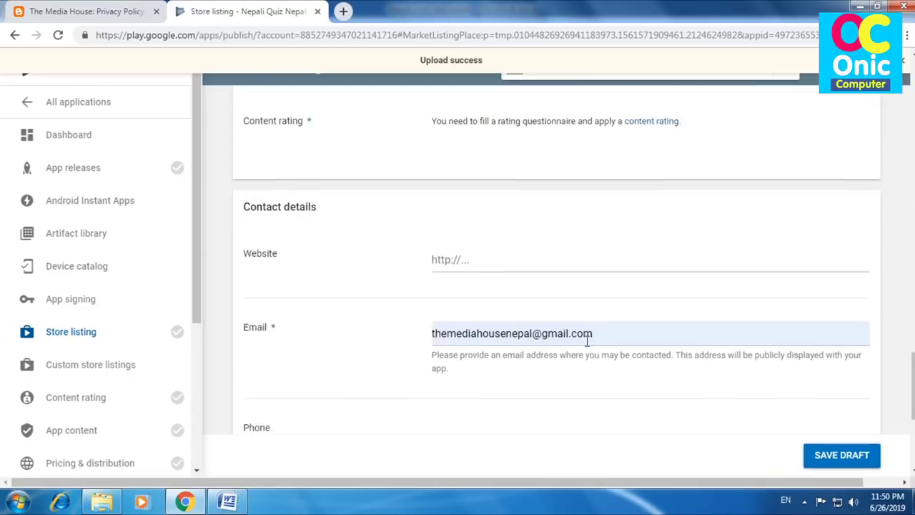
{"action": "scroll", "coordinate": [585, 358], "scroll_direction": "down", "scroll_amount": 4}
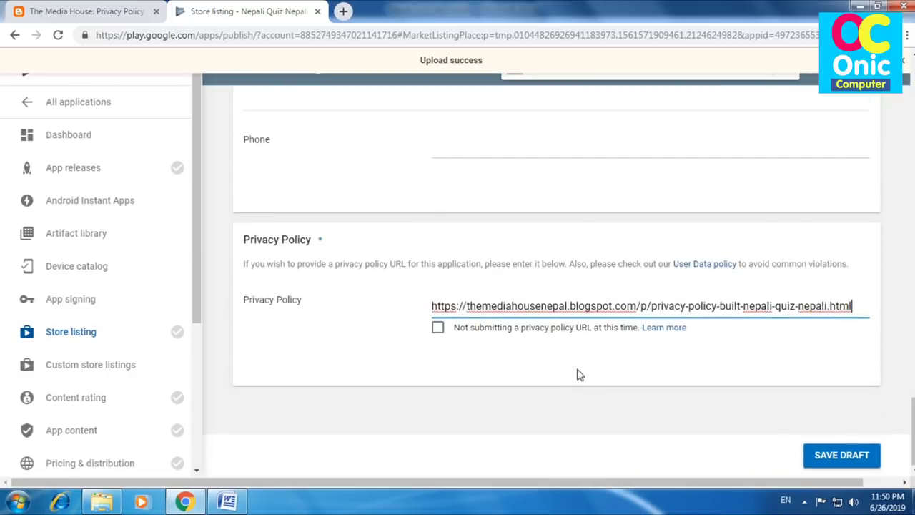
{"action": "left_click", "coordinate": [844, 455]}
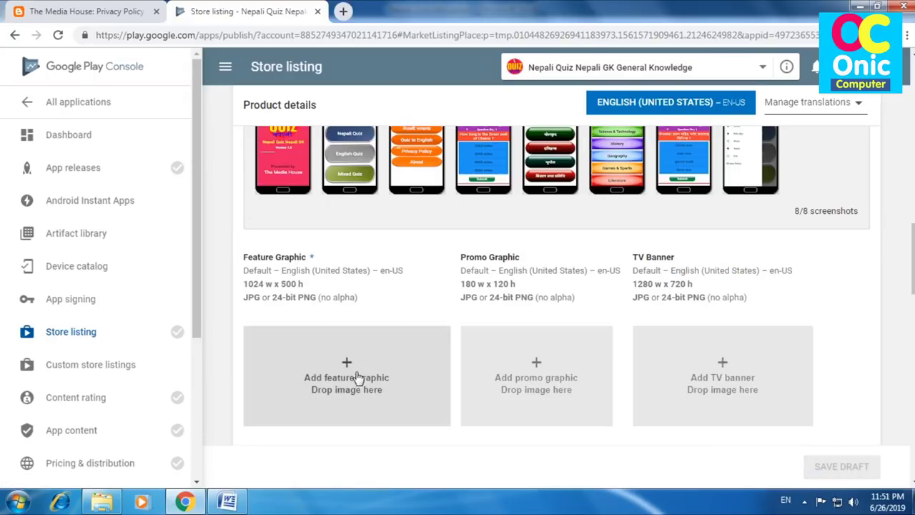
Upload "Nepali Quiz Nepali GK Icon 1024, 500" as the feature graphic and save the draft
{"action": "scroll", "coordinate": [370, 260], "scroll_direction": "up", "scroll_amount": 3}
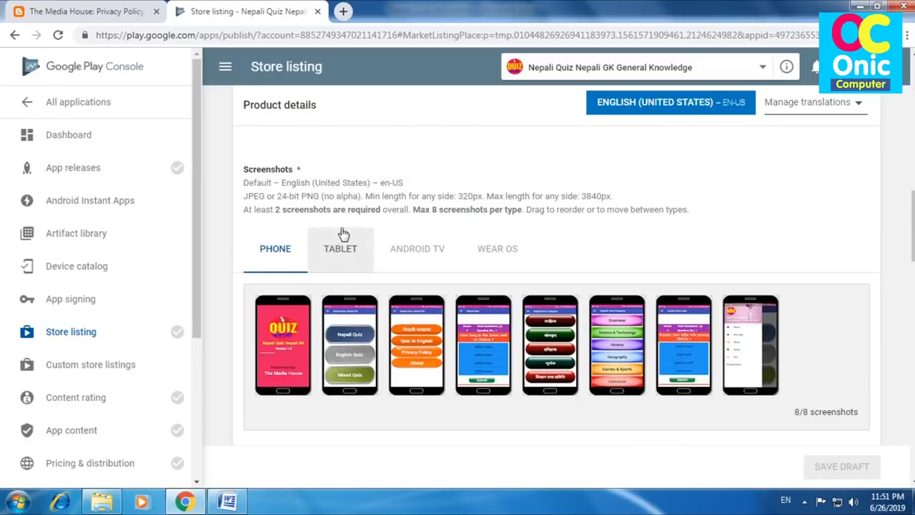
{"action": "scroll", "coordinate": [432, 268], "scroll_direction": "down", "scroll_amount": 4}
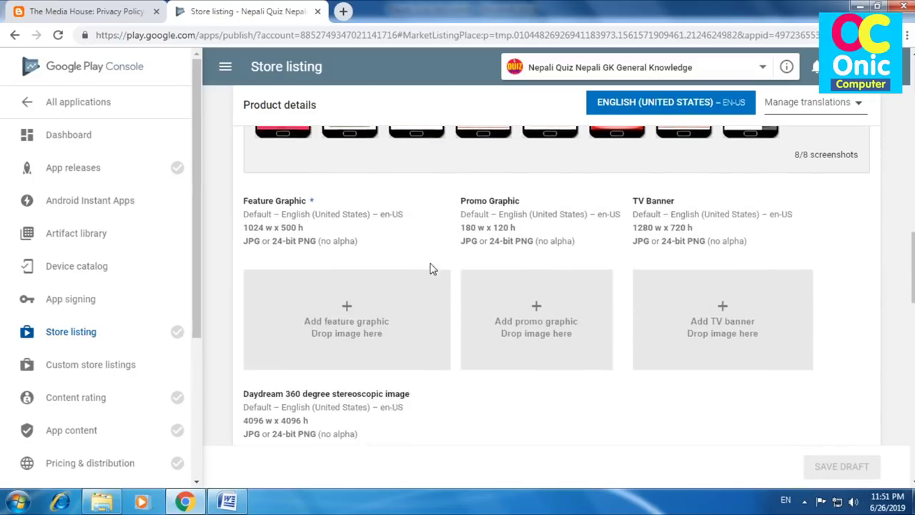
{"action": "left_click", "coordinate": [411, 276]}
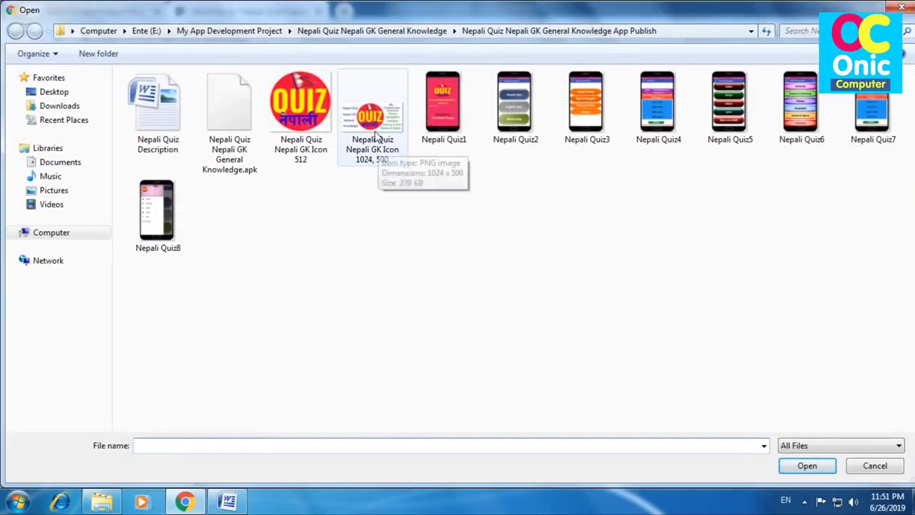
{"action": "double_click", "coordinate": [377, 168]}
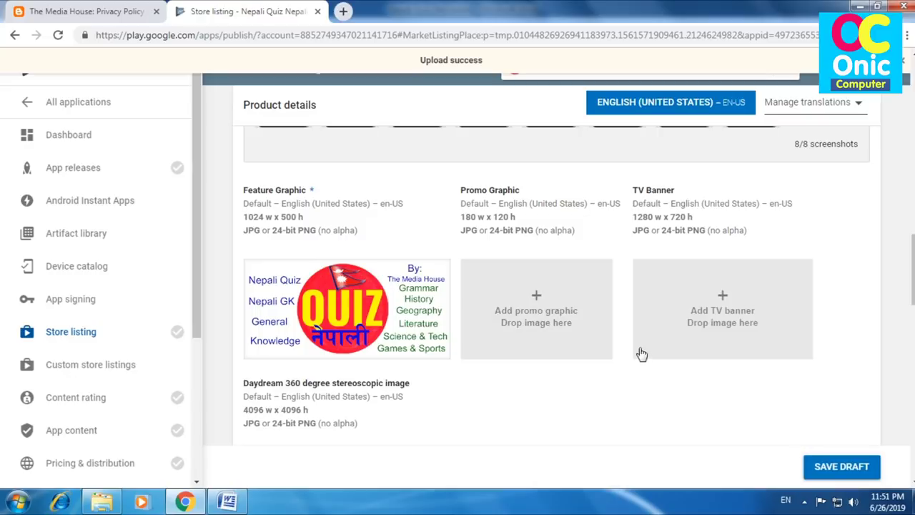
{"action": "left_click", "coordinate": [842, 468]}
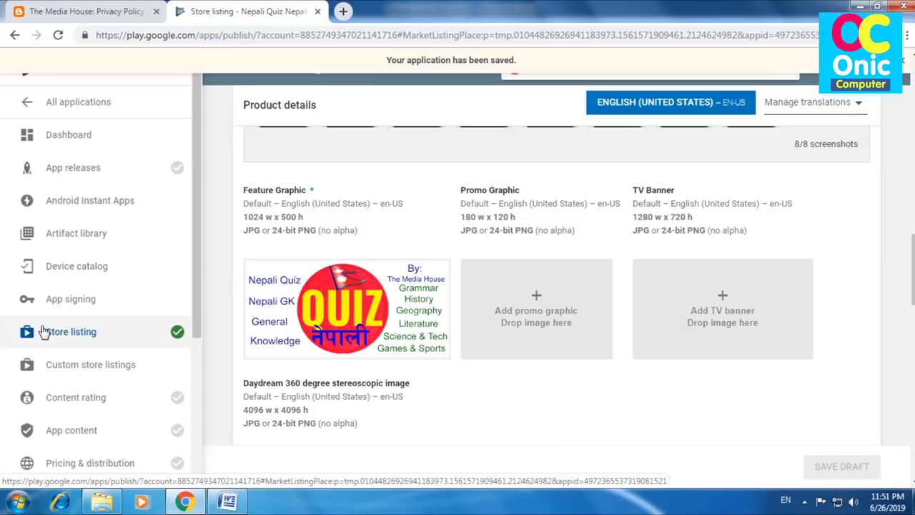
Check the completion status of the remaining sections, including Content rating, App content and Pricing & distribution
{"action": "scroll", "coordinate": [139, 336], "scroll_direction": "down", "scroll_amount": 3}
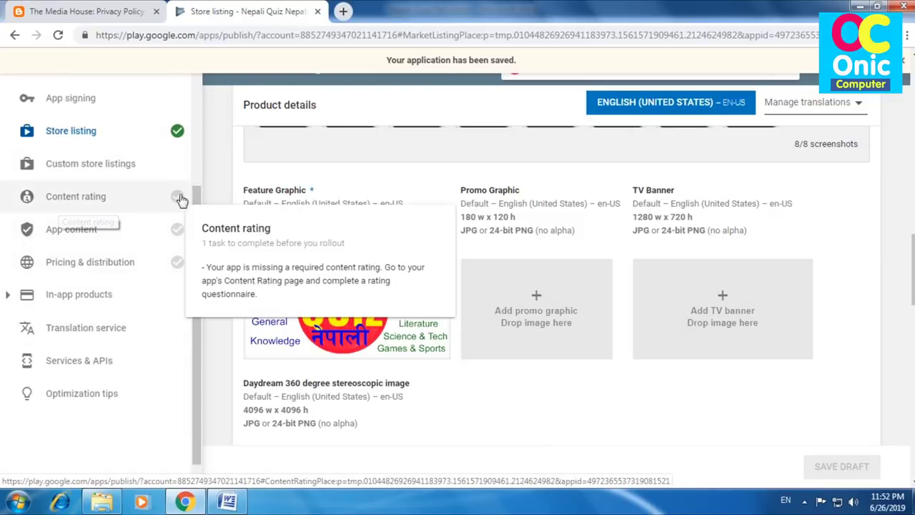
{"action": "mouse_move", "coordinate": [166, 253]}
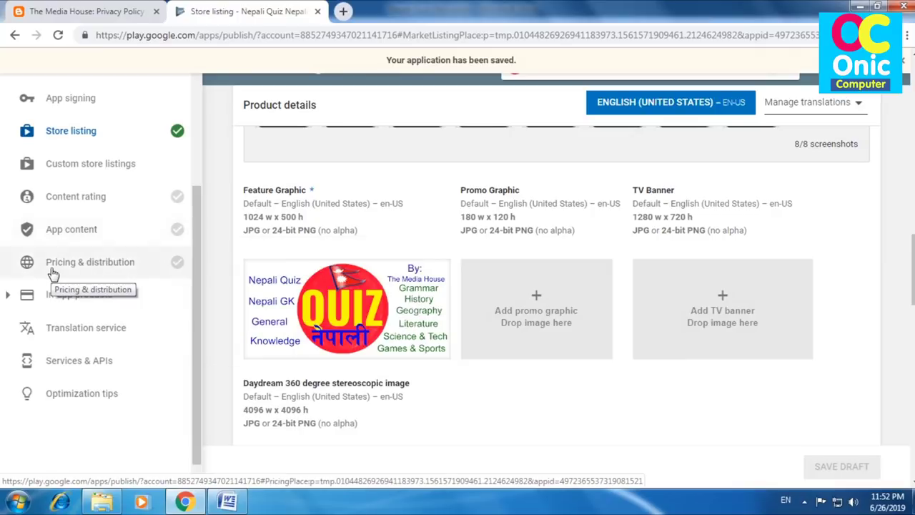
{"action": "scroll", "coordinate": [108, 329], "scroll_direction": "up", "scroll_amount": 2}
{"action": "scroll", "coordinate": [150, 243], "scroll_direction": "down", "scroll_amount": 1}
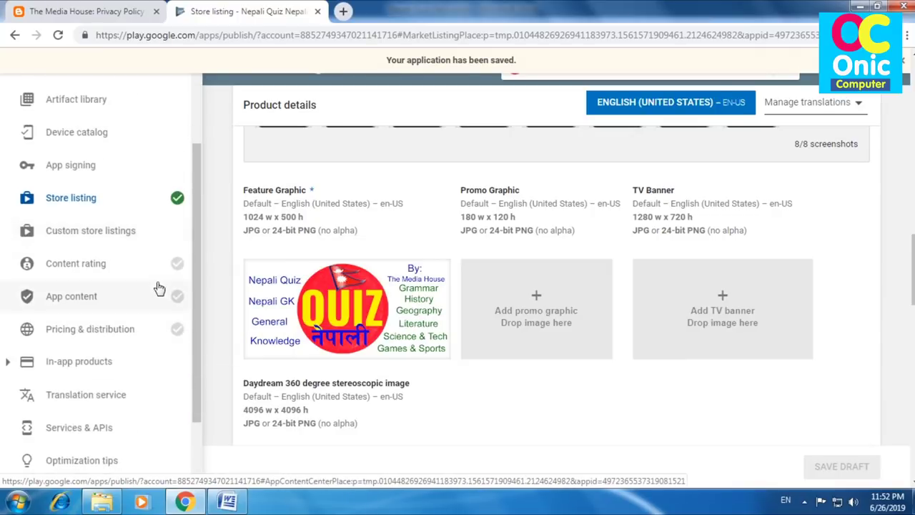
{"action": "scroll", "coordinate": [136, 236], "scroll_direction": "up", "scroll_amount": 2}
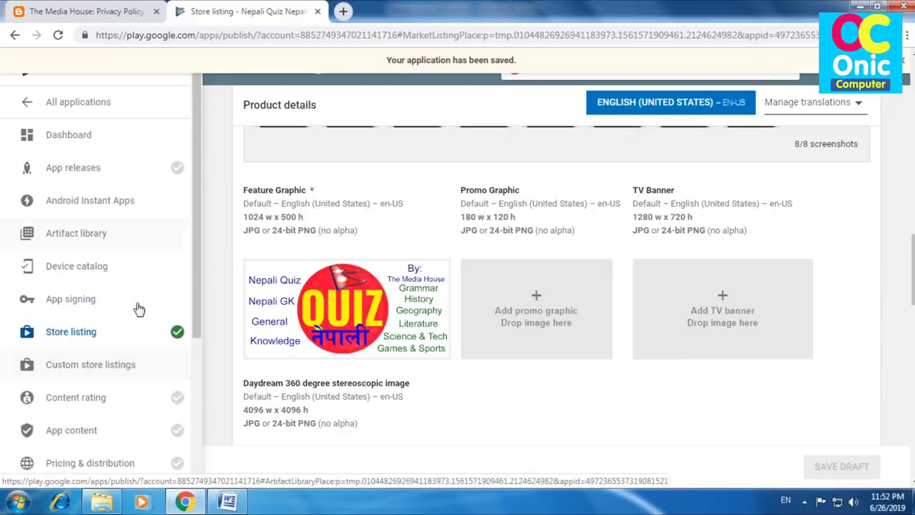